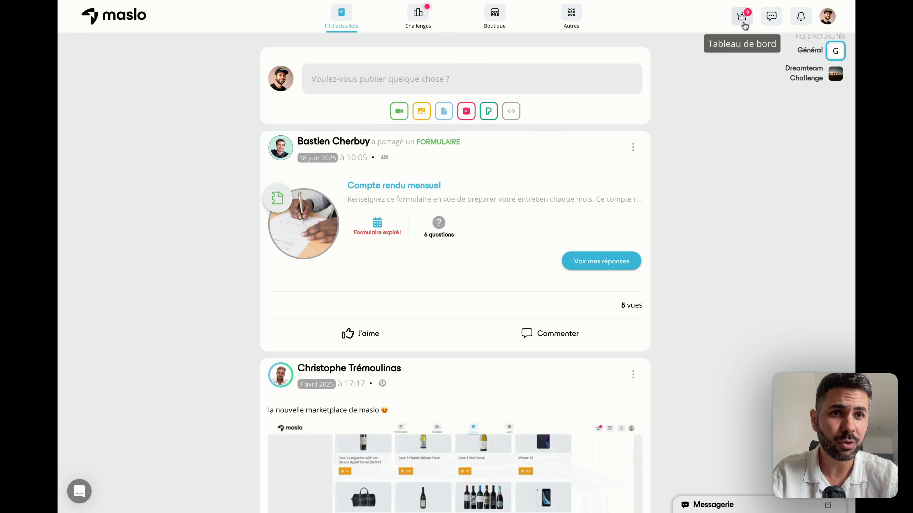
Step: Open the Challenges module in the administration dashboard
{"action": "left_click", "coordinate": [742, 17]}
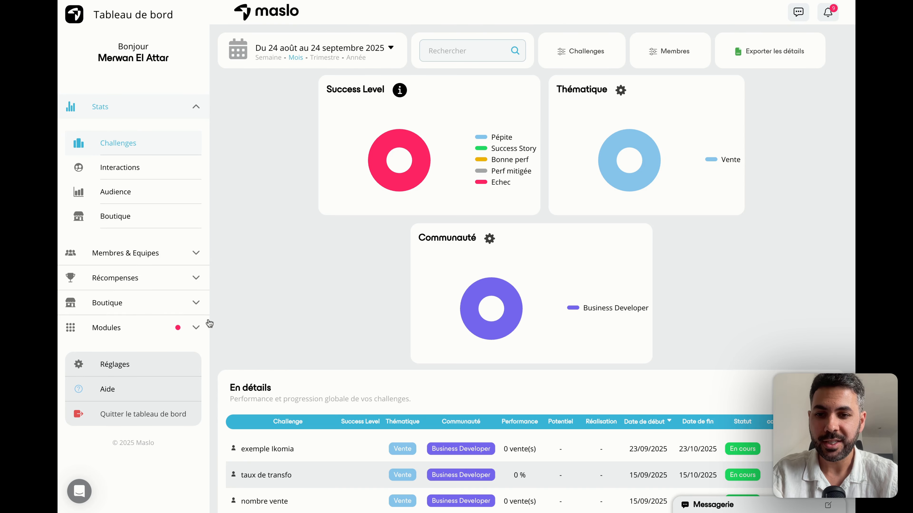
{"action": "left_click", "coordinate": [197, 327]}
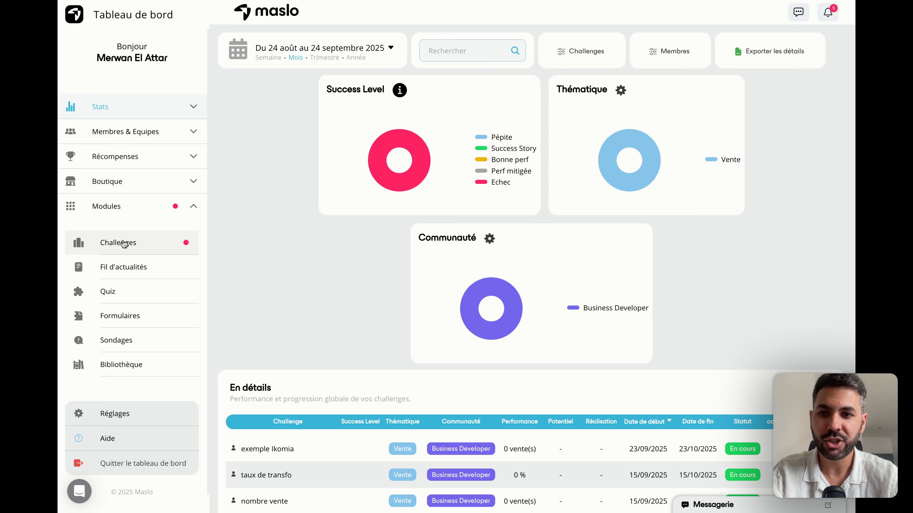
{"action": "left_click", "coordinate": [124, 244]}
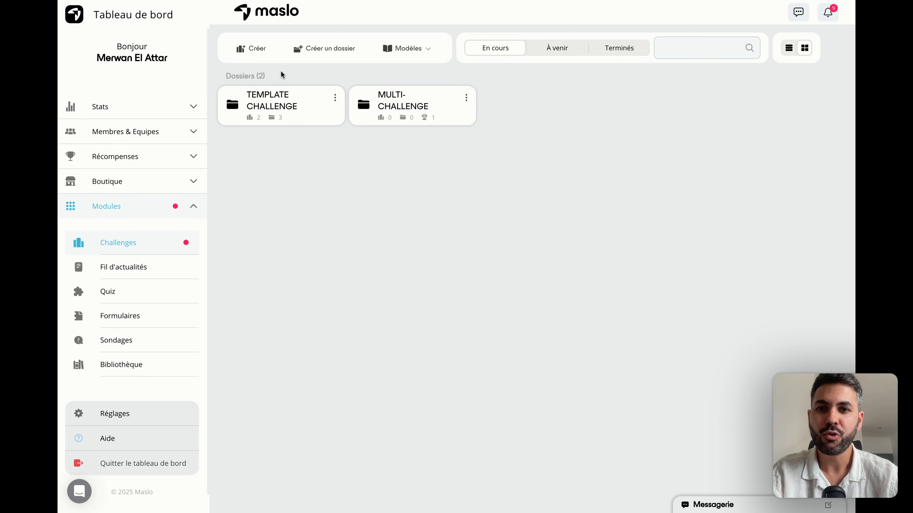
Step: Start a new challenge of type "Challenge à points" in "Individuel" mode
{"action": "left_click", "coordinate": [251, 46]}
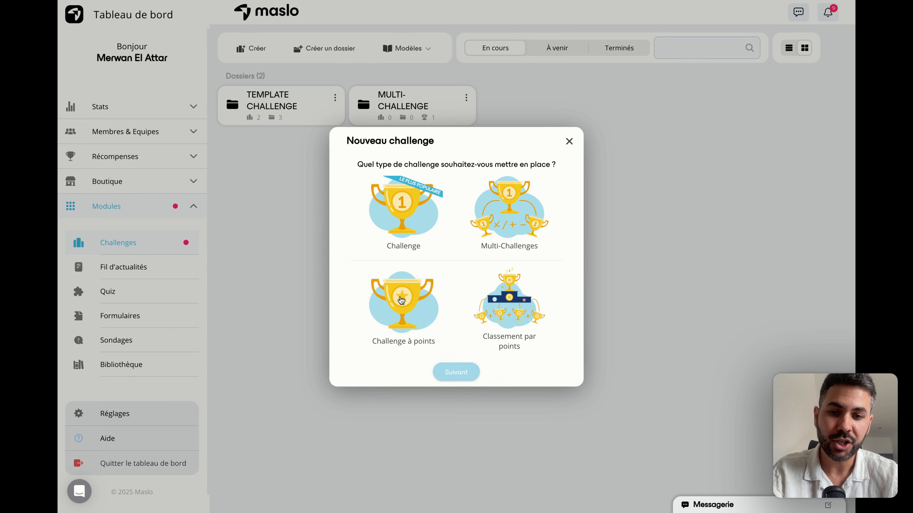
{"action": "left_click", "coordinate": [401, 300]}
{"action": "left_click", "coordinate": [448, 405]}
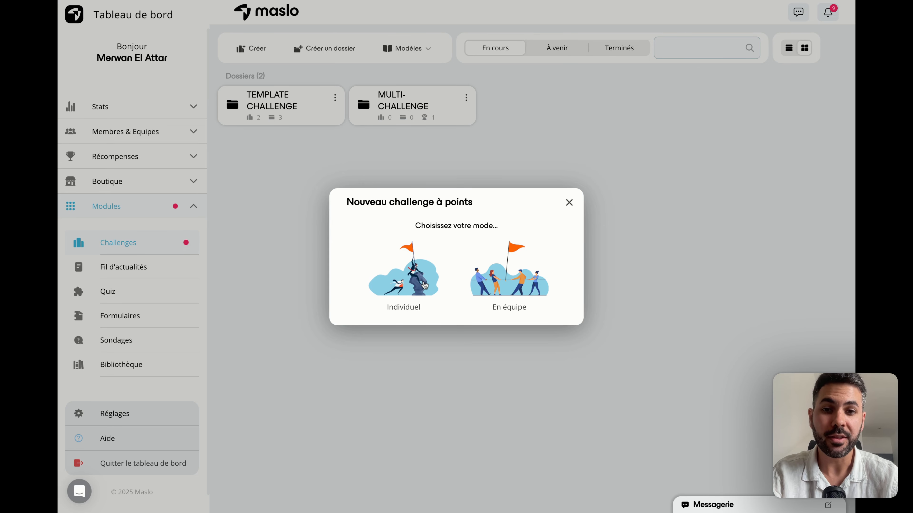
{"action": "left_click", "coordinate": [403, 273]}
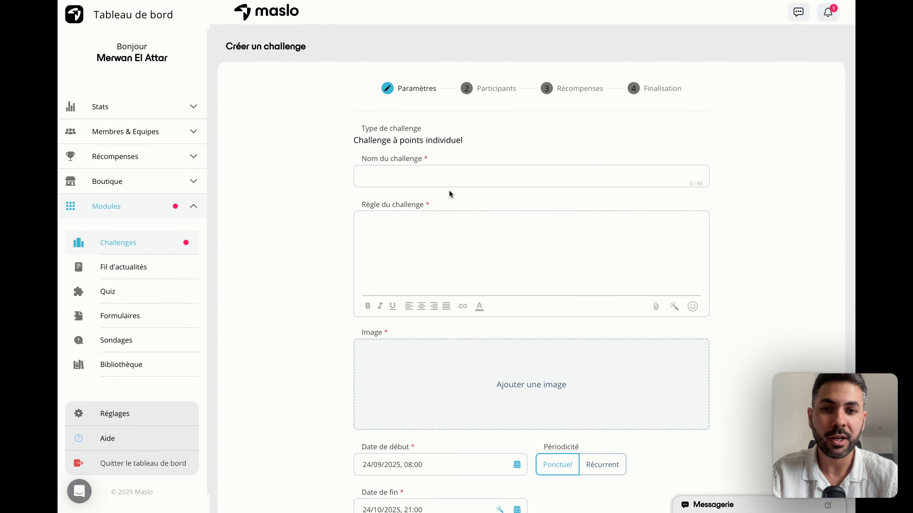
Step: Name the challenge "Vente du produit A"
{"action": "left_click", "coordinate": [413, 180]}
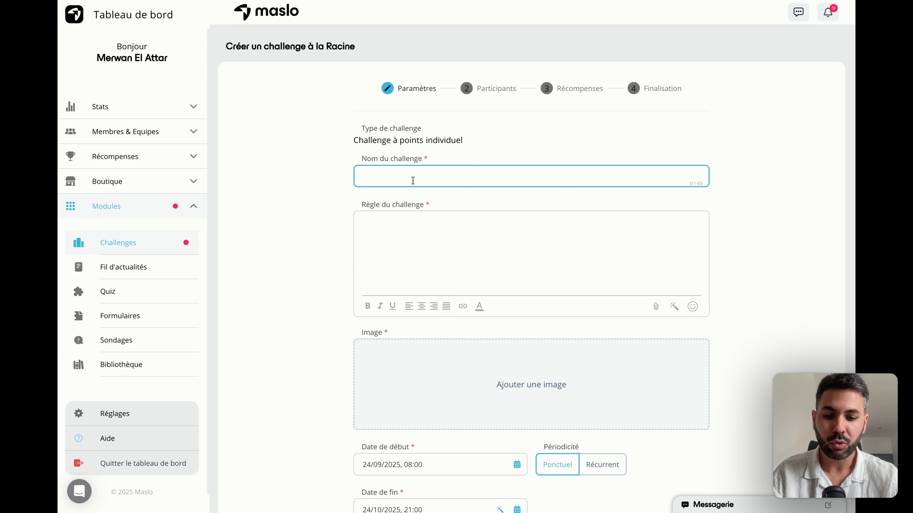
{"action": "type", "text": "Vente "}
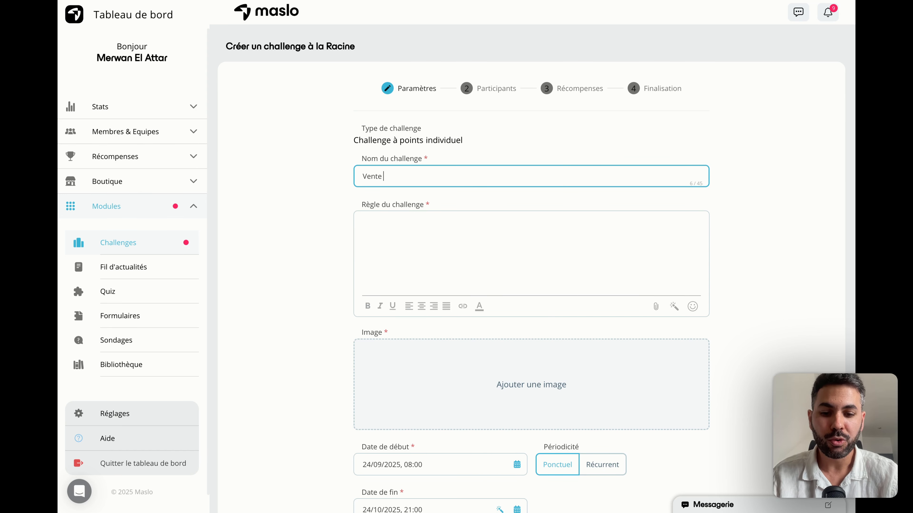
{"action": "type", "text": "du produit A"}
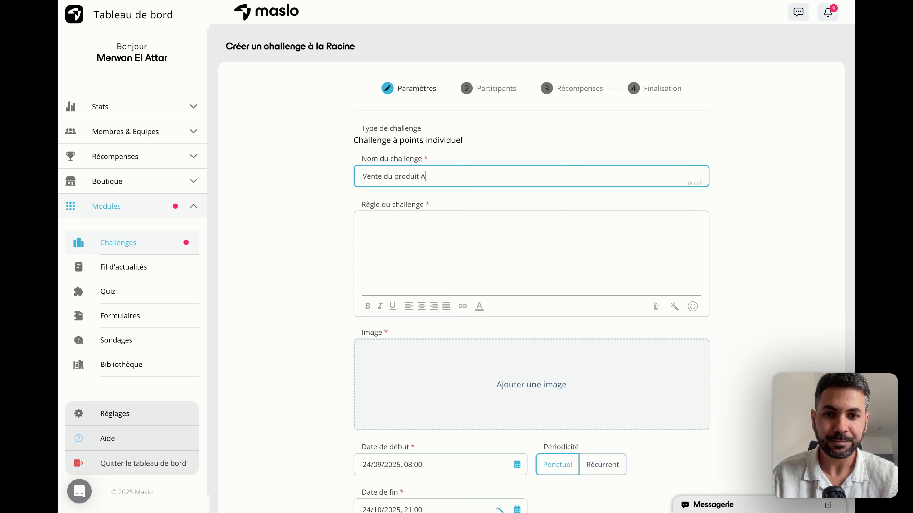
Step: Write the challenge rule "1 vente du produit A = 3 points"
{"action": "left_click", "coordinate": [406, 230]}
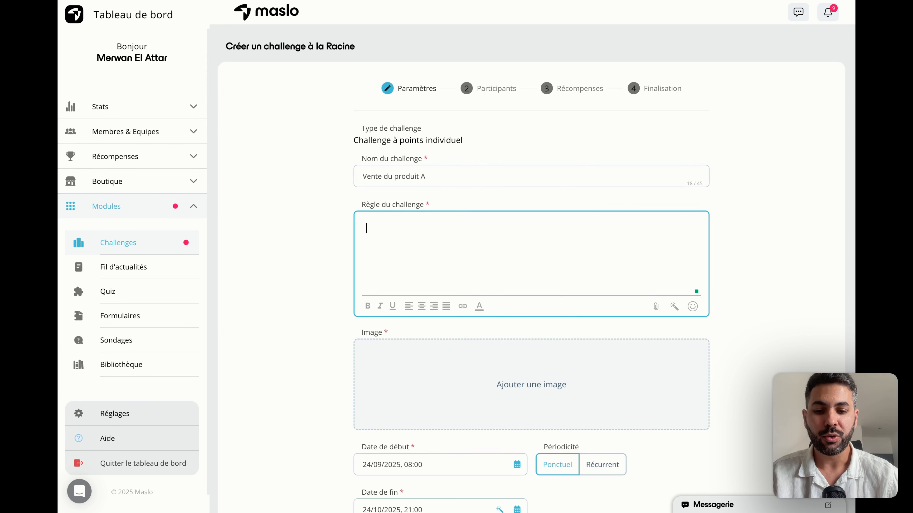
{"action": "type", "text": "Vente du pr"}
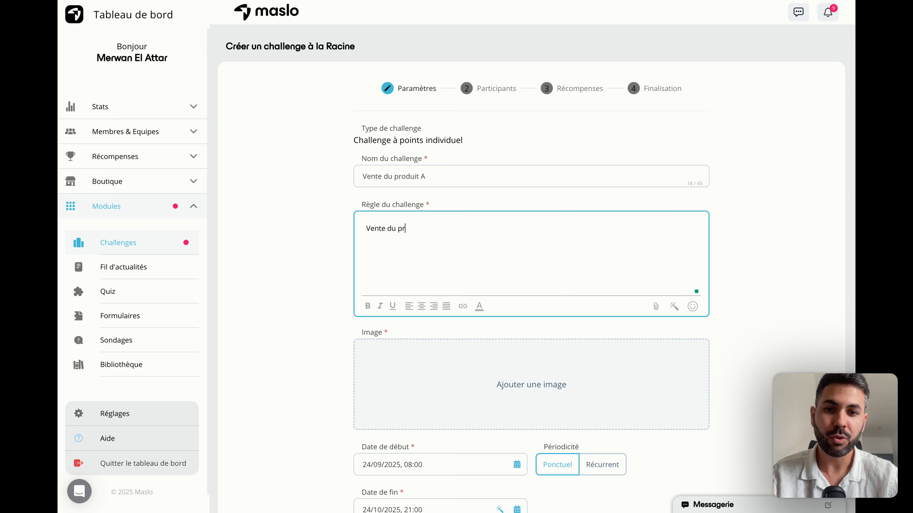
{"action": "type", "text": "oduit A ="}
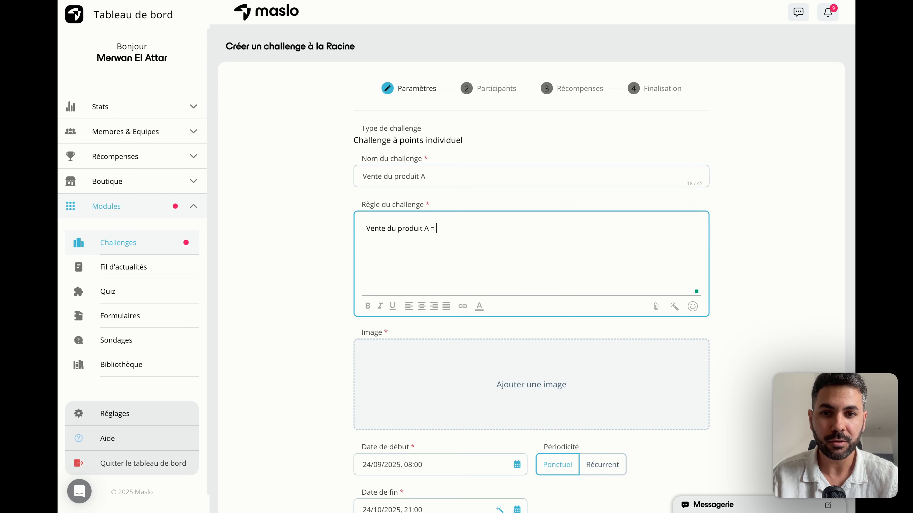
{"action": "key", "text": "BackSpace"}
{"action": "type", "text": "1 v"}
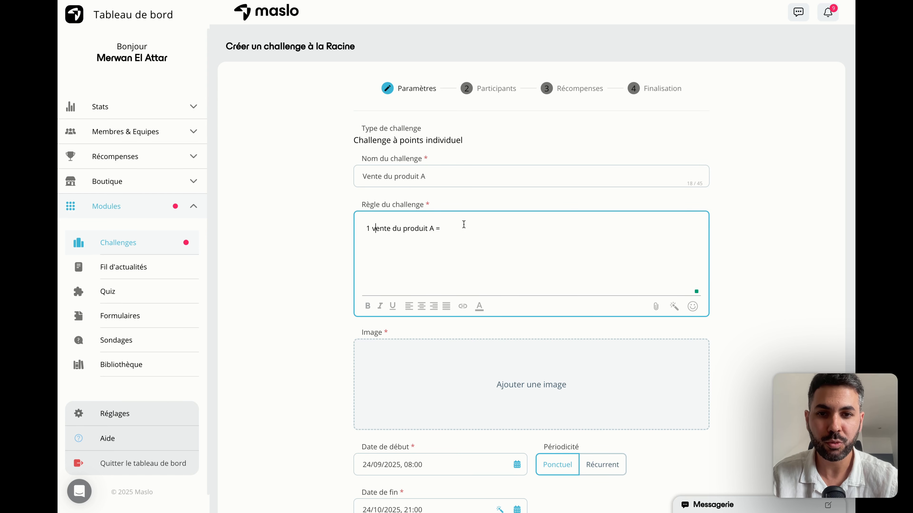
{"action": "left_click", "coordinate": [474, 229]}
{"action": "type", "text": "3 points"}
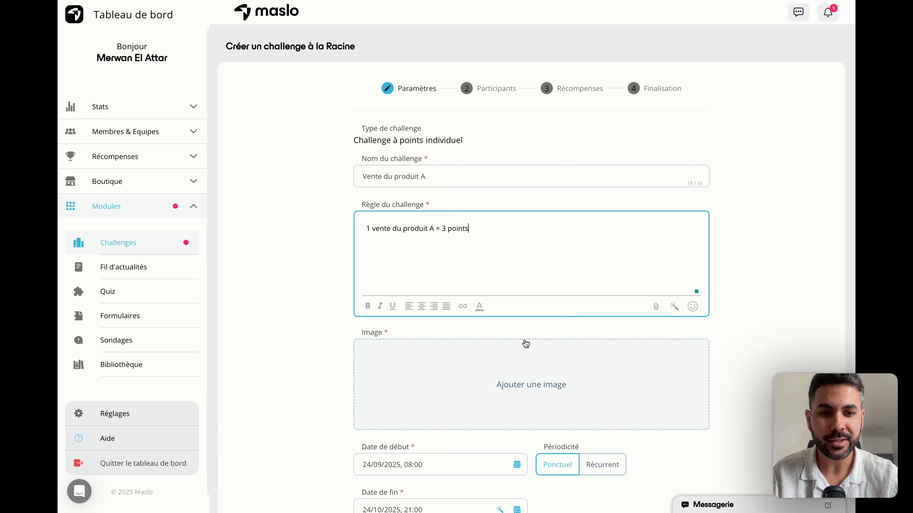
Step: Search the image library for "solar" and add the photo of solar panels under a cloudy sky as the challenge image
{"action": "scroll", "coordinate": [526, 346], "scroll_direction": "down", "scroll_amount": 3}
{"action": "left_click", "coordinate": [519, 266]}
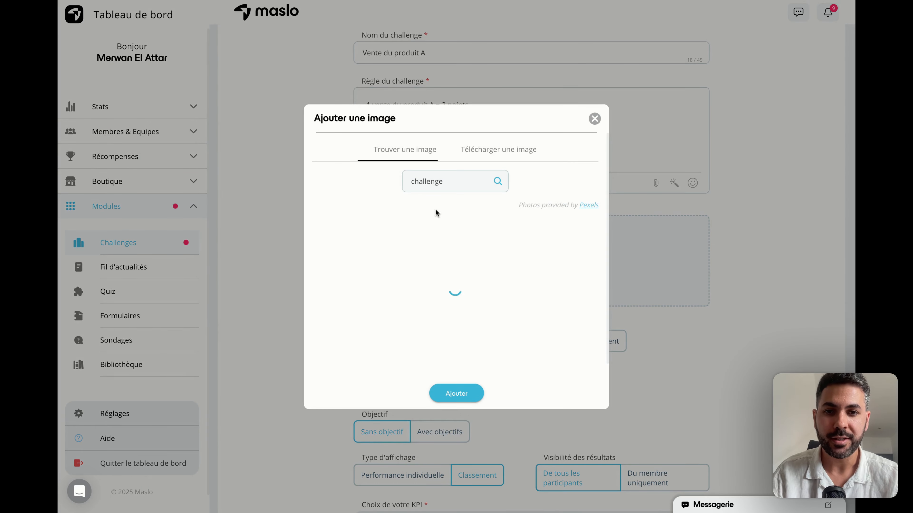
{"action": "double_click", "coordinate": [438, 183]}
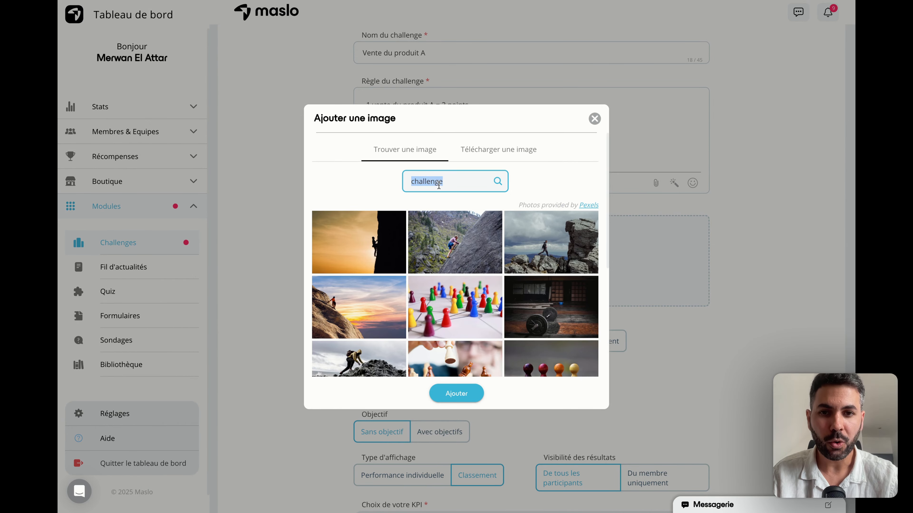
{"action": "type", "text": "solar"}
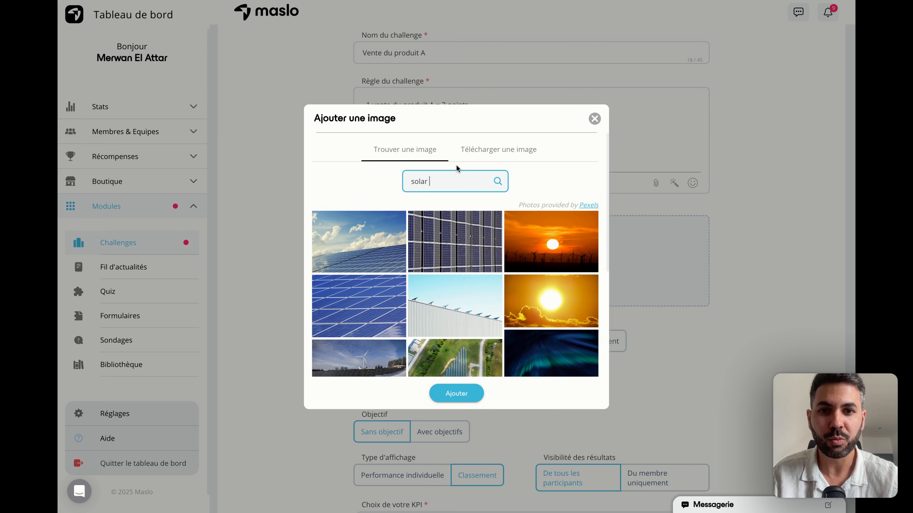
{"action": "left_click", "coordinate": [358, 242]}
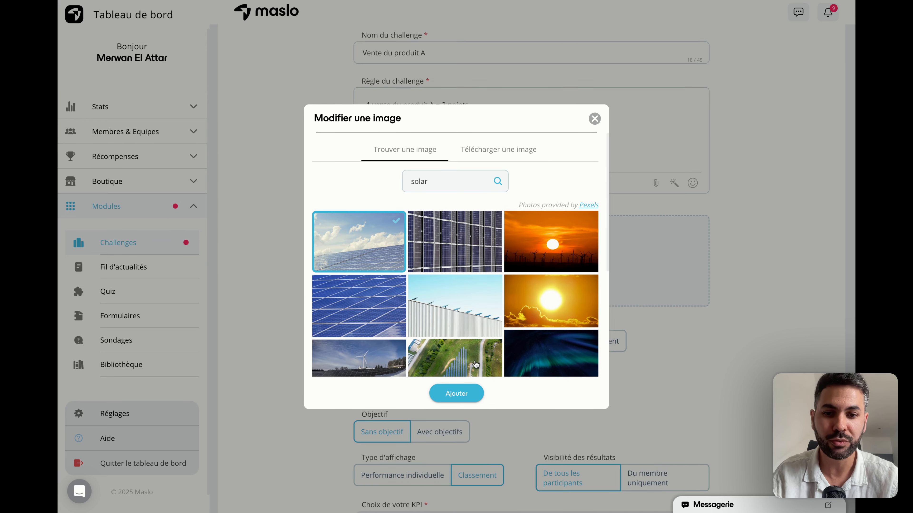
{"action": "left_click", "coordinate": [455, 393]}
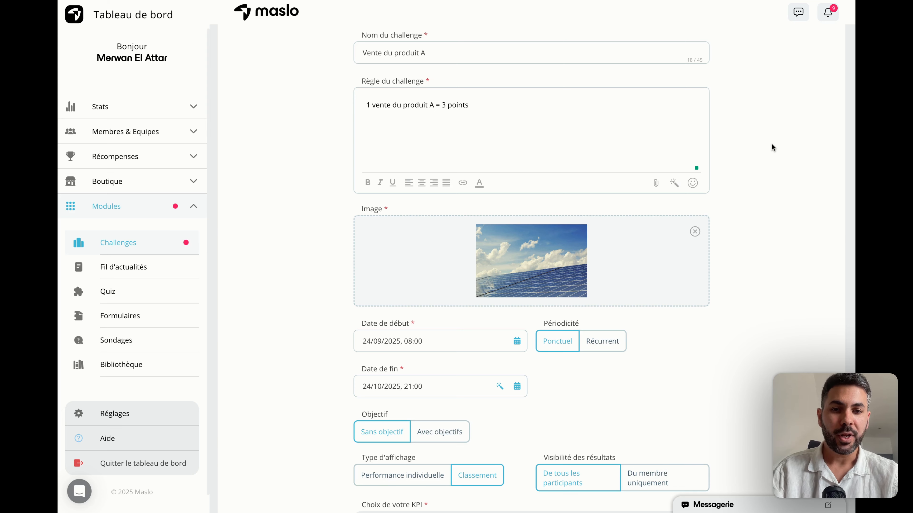
Step: Set the challenge's end date with the "3 mois" duration preset
{"action": "scroll", "coordinate": [771, 144], "scroll_direction": "down", "scroll_amount": 3}
{"action": "scroll", "coordinate": [774, 191], "scroll_direction": "down", "scroll_amount": 2}
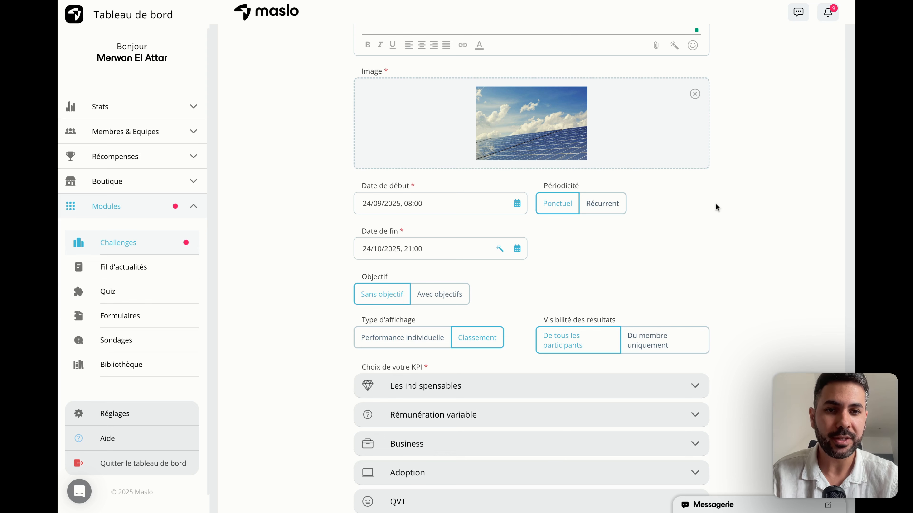
{"action": "scroll", "coordinate": [717, 227], "scroll_direction": "down", "scroll_amount": 1}
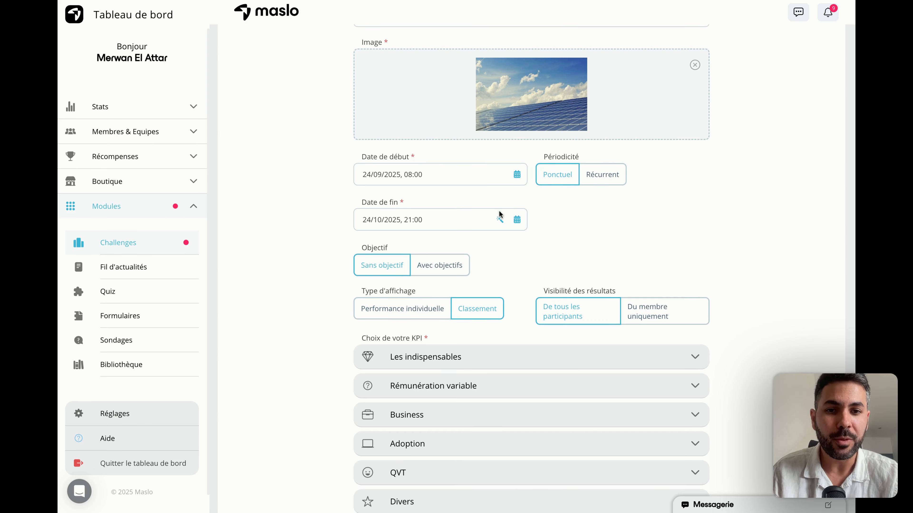
{"action": "left_click", "coordinate": [499, 219]}
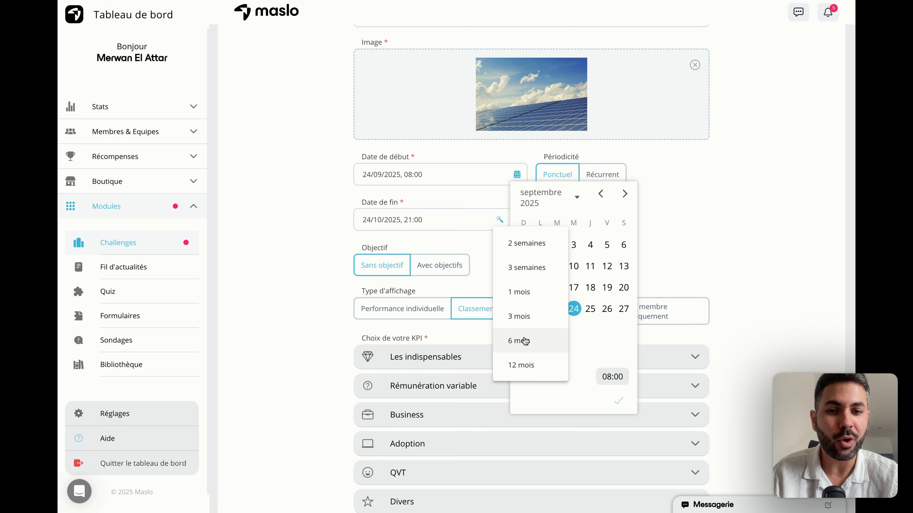
{"action": "left_click", "coordinate": [525, 318]}
{"action": "left_click", "coordinate": [737, 216]}
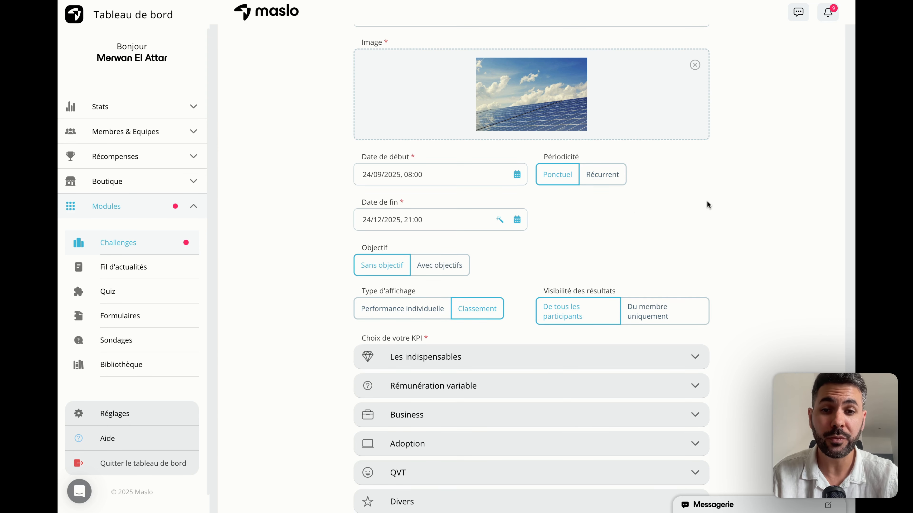
Step: Choose "Nombre de ventes" from "Les indispensables" as the challenge's KPI
{"action": "scroll", "coordinate": [707, 202], "scroll_direction": "down", "scroll_amount": 1}
{"action": "scroll", "coordinate": [683, 194], "scroll_direction": "down", "scroll_amount": 1}
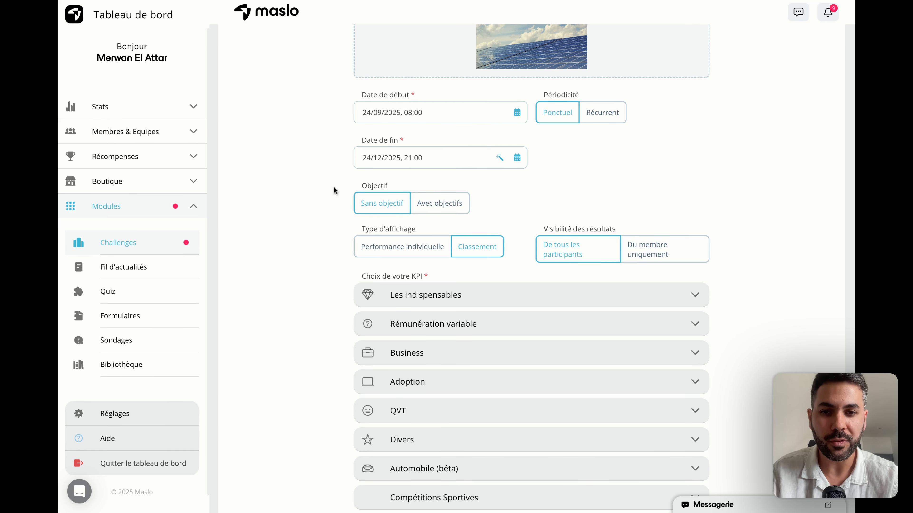
{"action": "scroll", "coordinate": [334, 186], "scroll_direction": "down", "scroll_amount": 1}
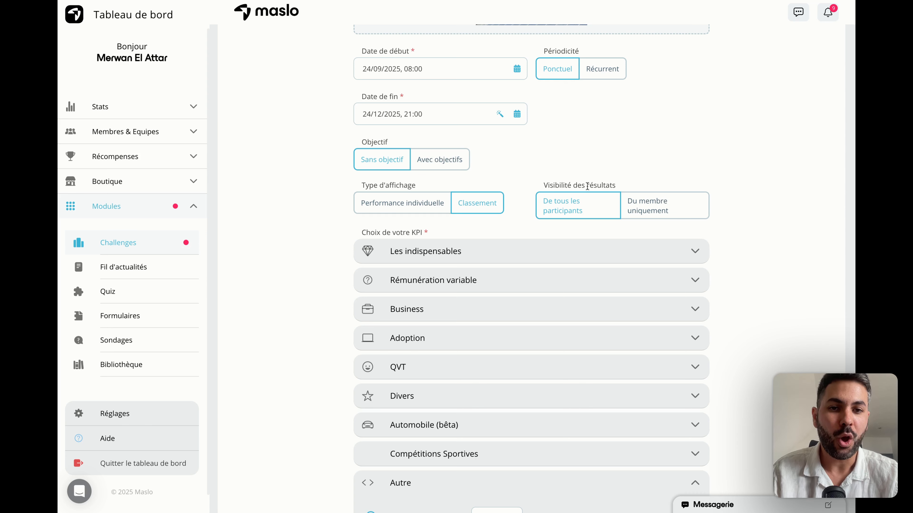
{"action": "scroll", "coordinate": [807, 237], "scroll_direction": "down", "scroll_amount": 3}
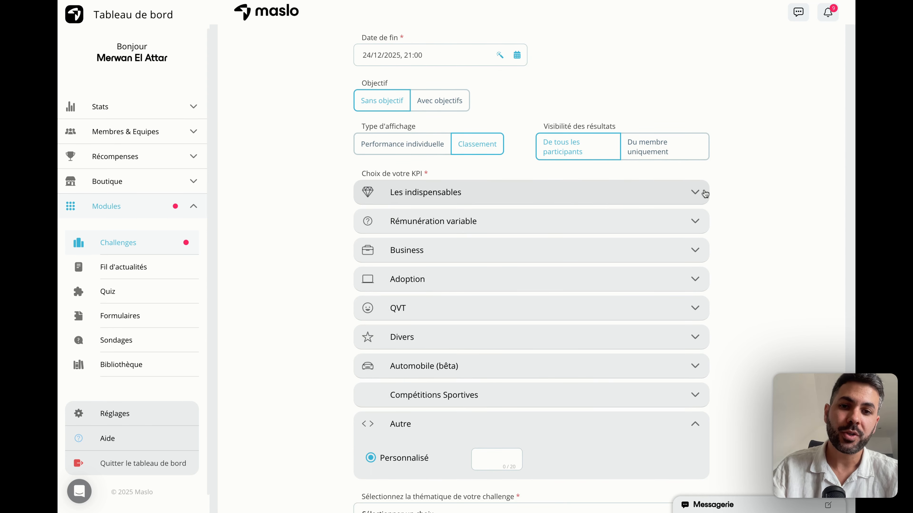
{"action": "left_click", "coordinate": [695, 192]}
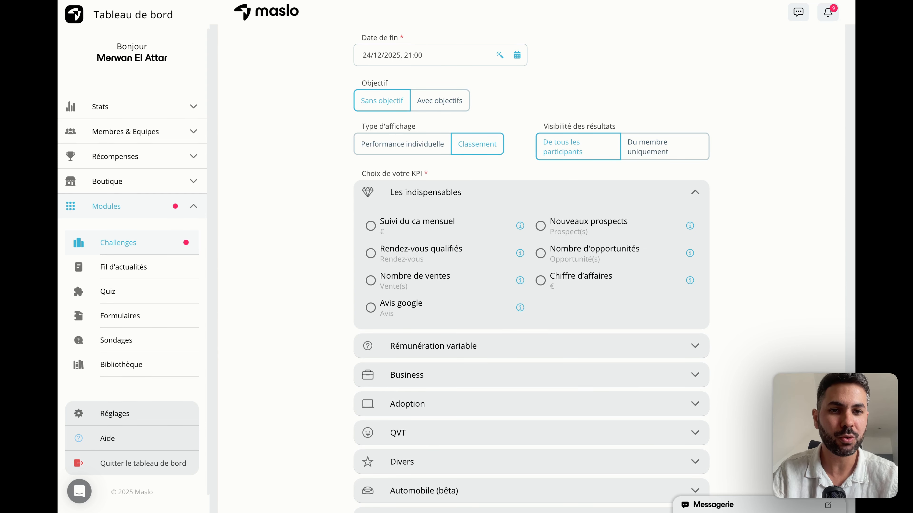
{"action": "left_click", "coordinate": [371, 280]}
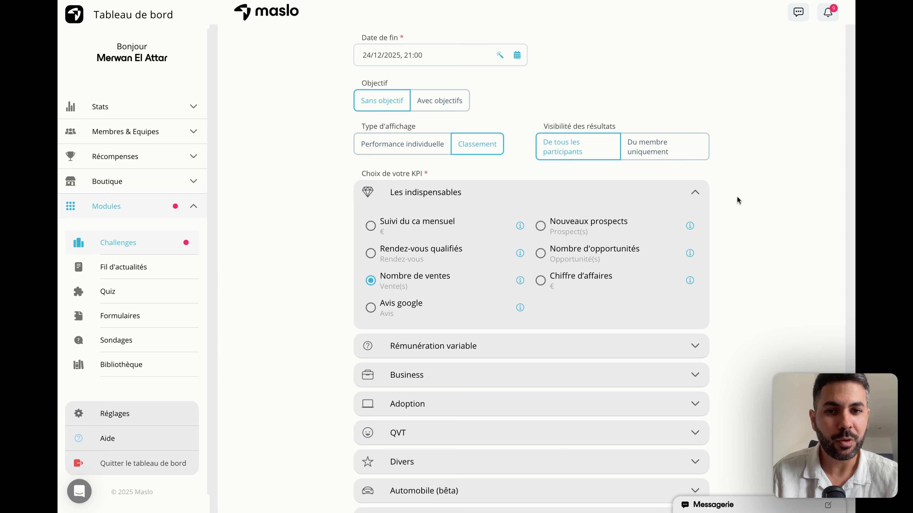
Step: Set the challenge's theme to "Vente" and continue to the participants stage
{"action": "scroll", "coordinate": [770, 187], "scroll_direction": "down", "scroll_amount": 5}
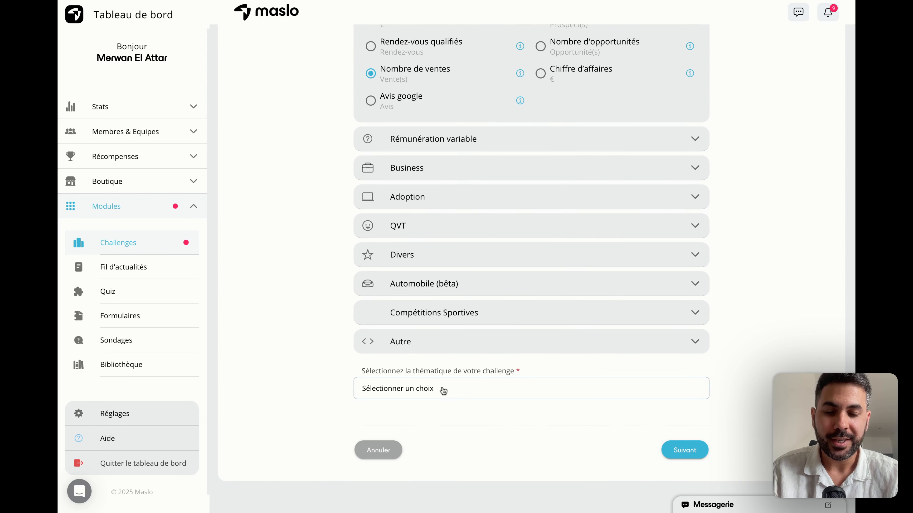
{"action": "left_click", "coordinate": [443, 391]}
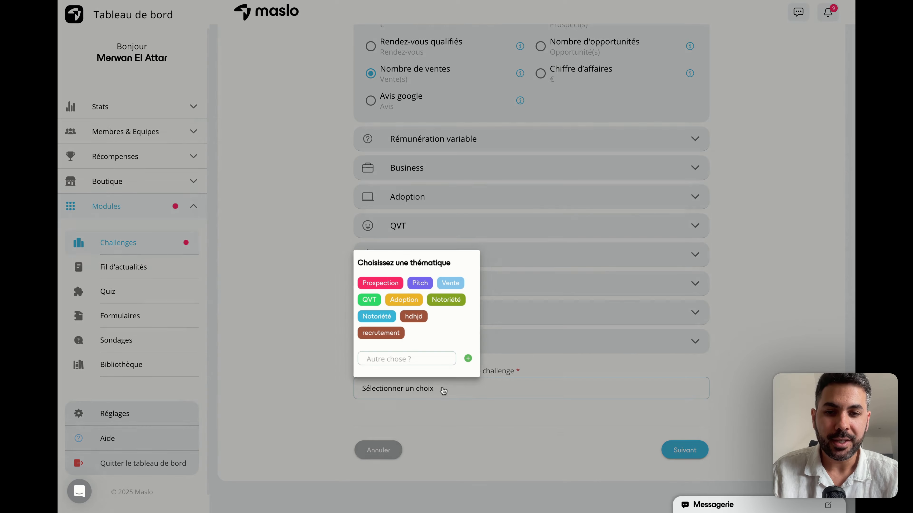
{"action": "left_click", "coordinate": [450, 286]}
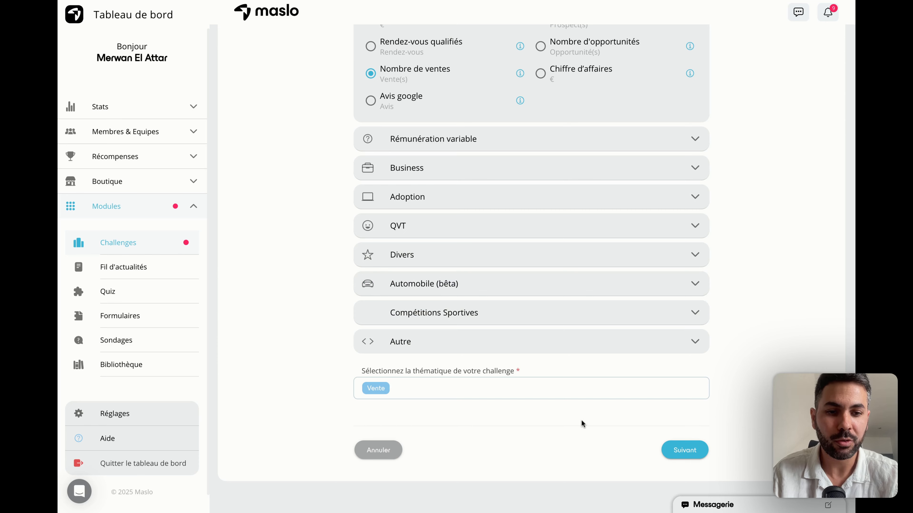
{"action": "left_click", "coordinate": [685, 450]}
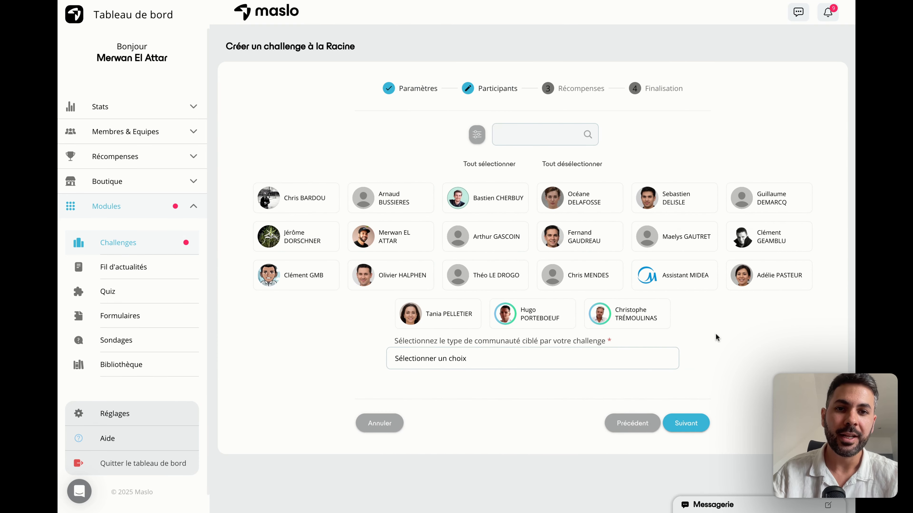
Step: Select all members as participants and set the targeted community to "SDR"
{"action": "left_click", "coordinate": [486, 166]}
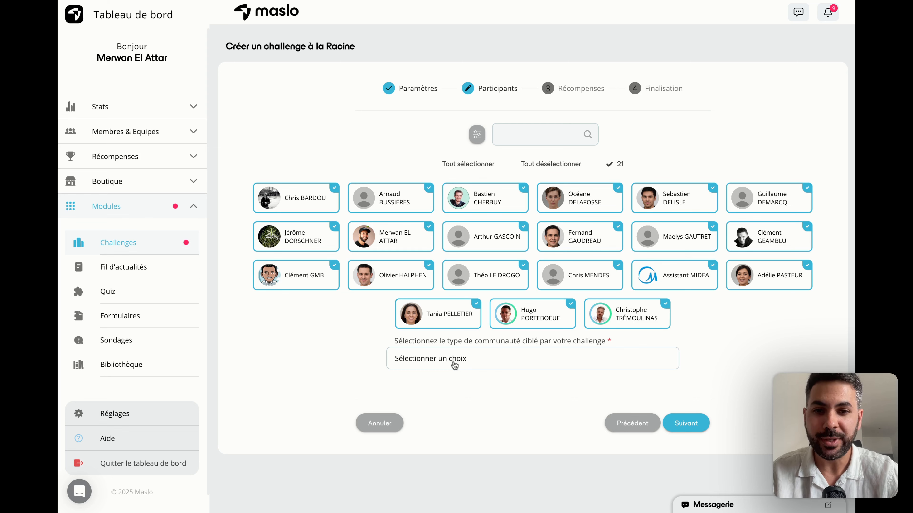
{"action": "left_click", "coordinate": [433, 363]}
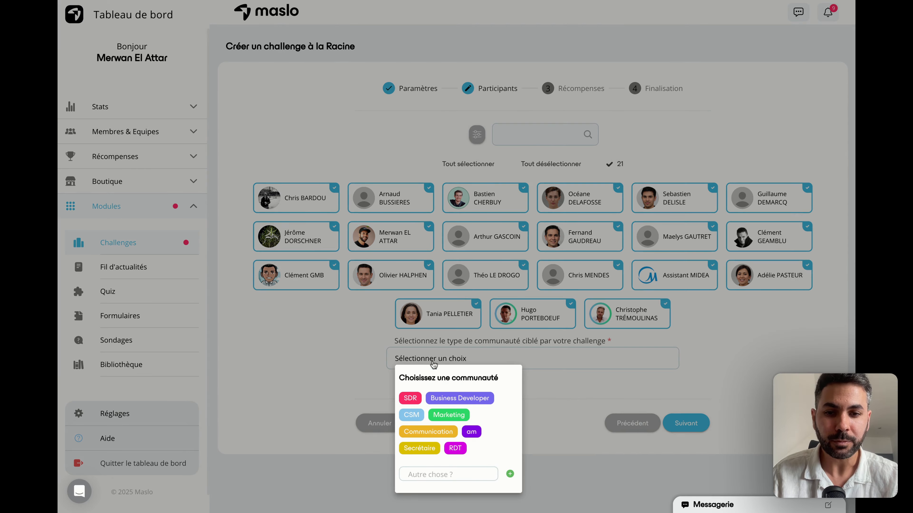
{"action": "left_click", "coordinate": [409, 400]}
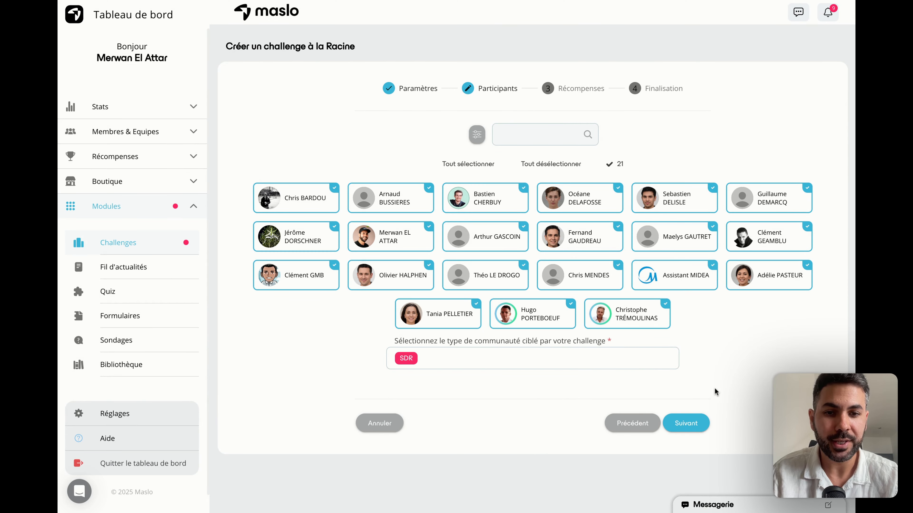
Step: Set the commission reward "À partir du début" to 3 points, without variable pay or coins, and continue to the finalisation stage
{"action": "left_click", "coordinate": [694, 425]}
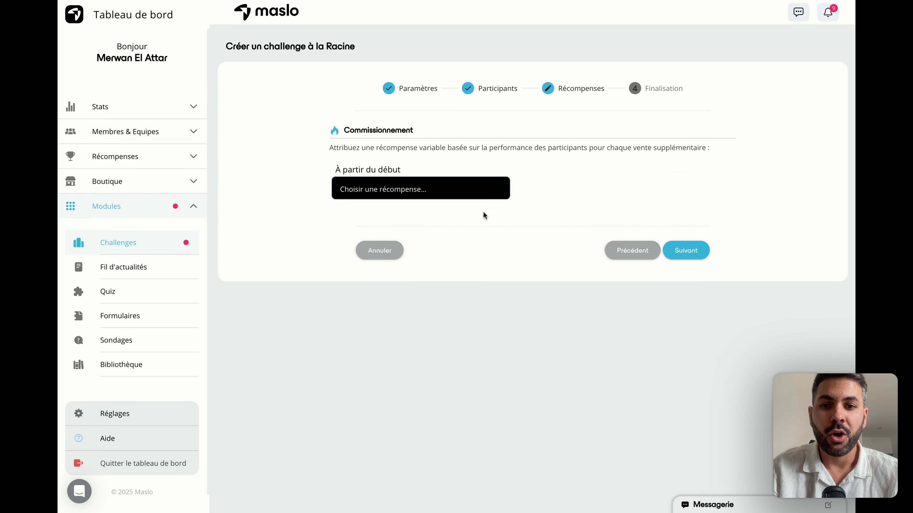
{"action": "left_click", "coordinate": [391, 196]}
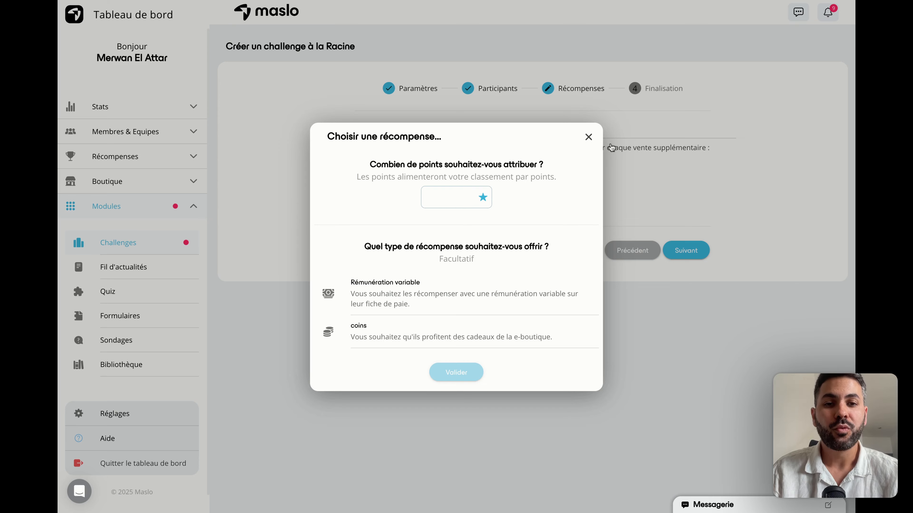
{"action": "left_click", "coordinate": [589, 138]}
{"action": "left_click", "coordinate": [420, 189]}
{"action": "left_click", "coordinate": [450, 200]}
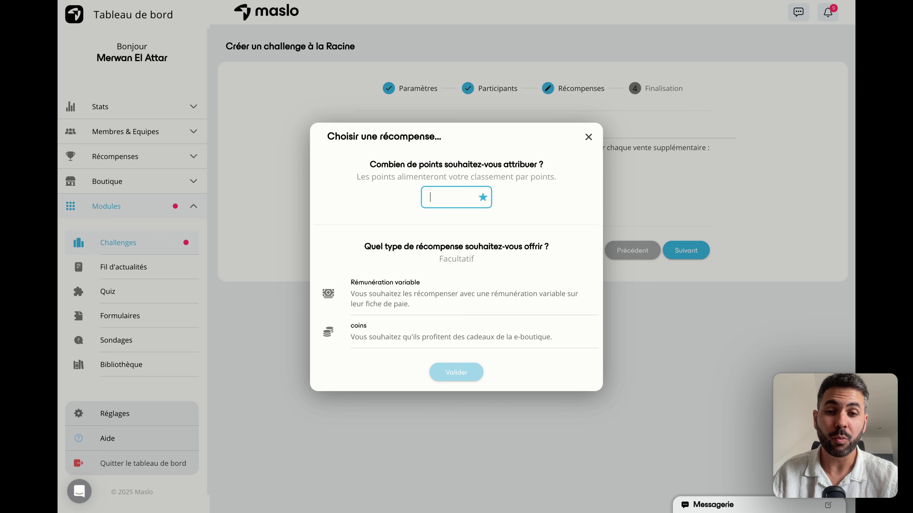
{"action": "type", "text": "3 point(s"}
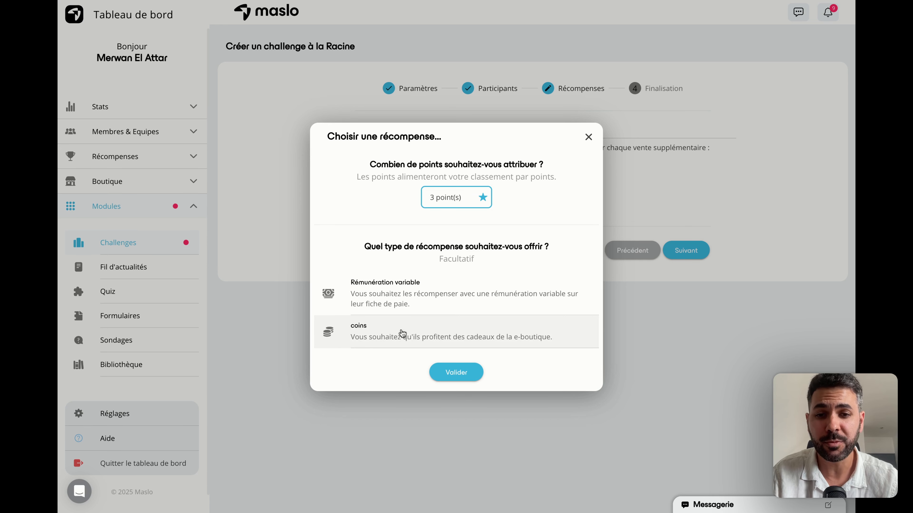
{"action": "left_click", "coordinate": [386, 200]}
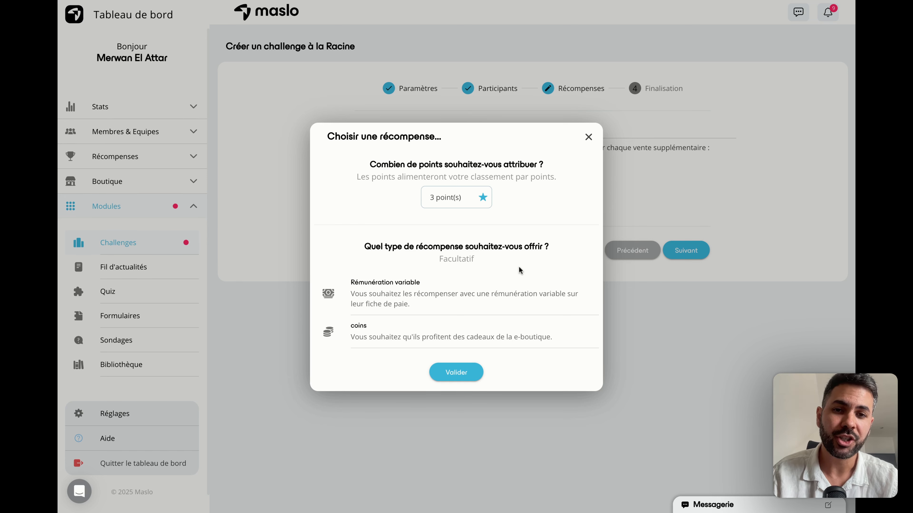
{"action": "left_click", "coordinate": [454, 373]}
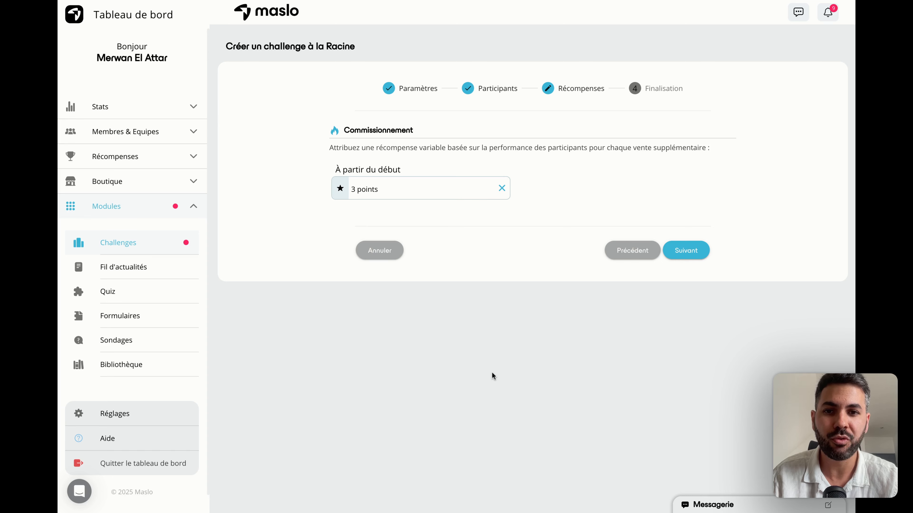
{"action": "left_click", "coordinate": [691, 255]}
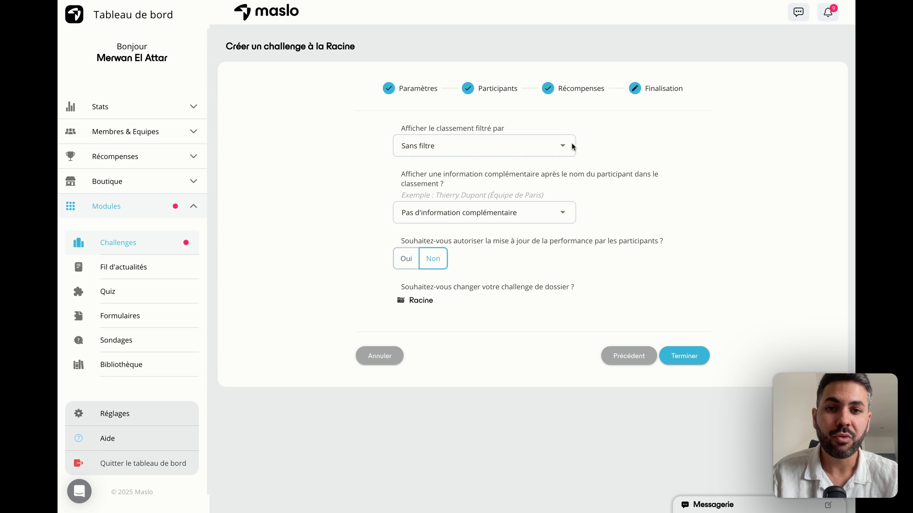
Step: Examine the options for filtering the ranking and displaying additional participant information, and read the performance update question
{"action": "left_click", "coordinate": [557, 149]}
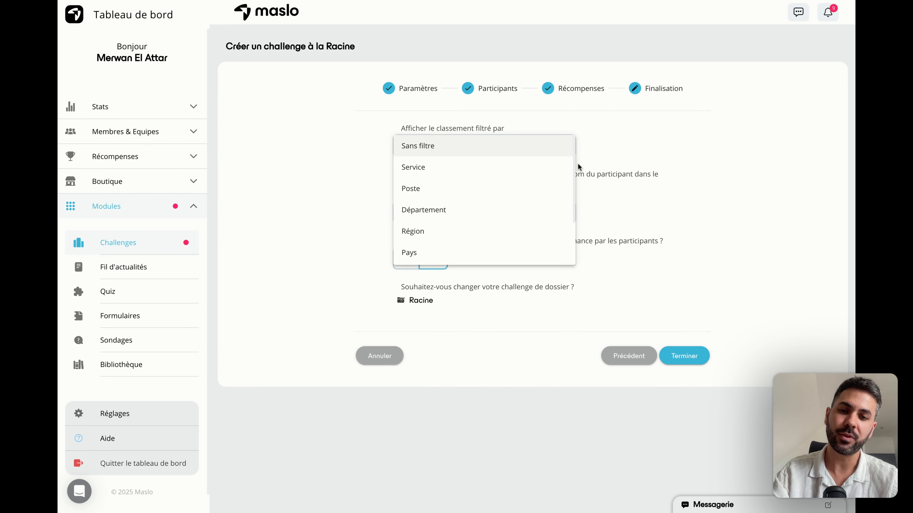
{"action": "left_click", "coordinate": [647, 150]}
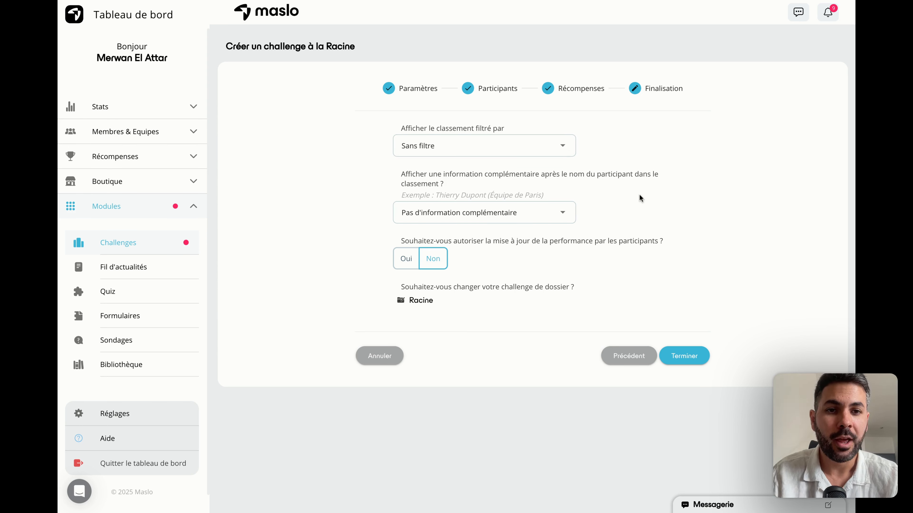
{"action": "left_click", "coordinate": [562, 213]}
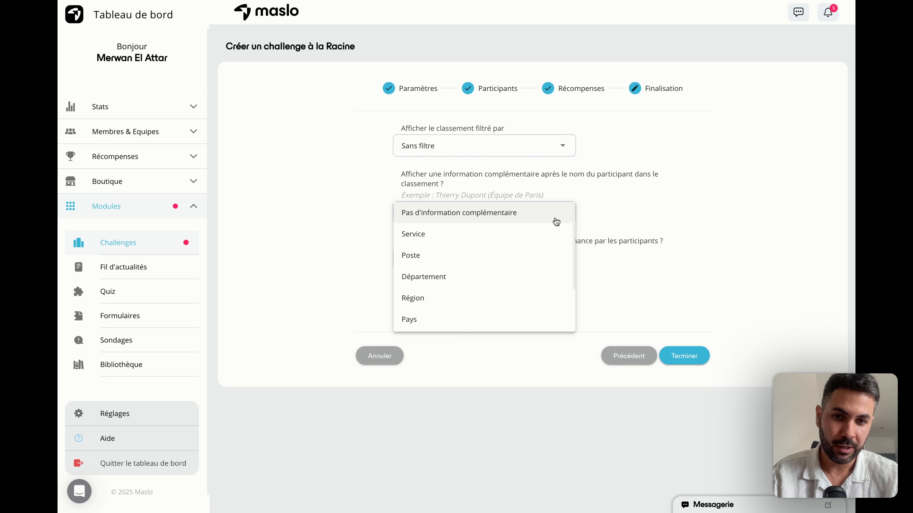
{"action": "left_click", "coordinate": [576, 193]}
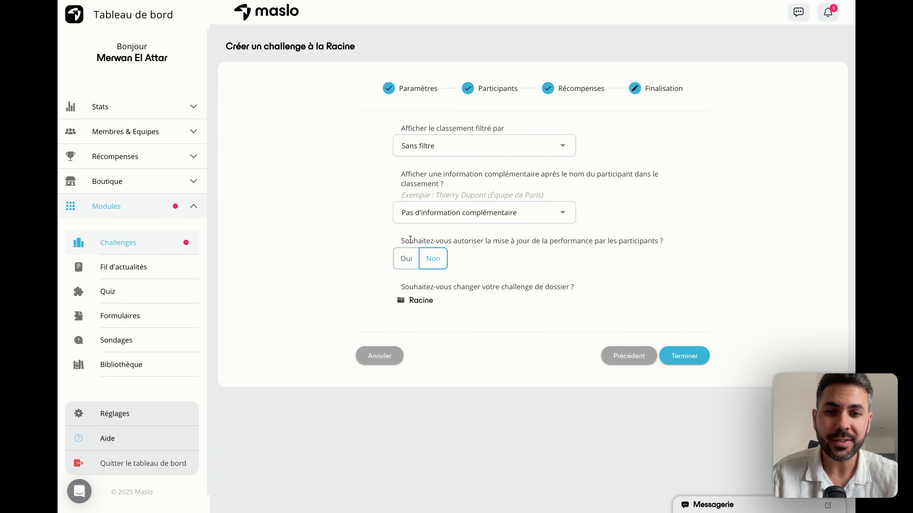
{"action": "left_click_drag", "start_coordinate": [401, 240], "coordinate": [665, 243]}
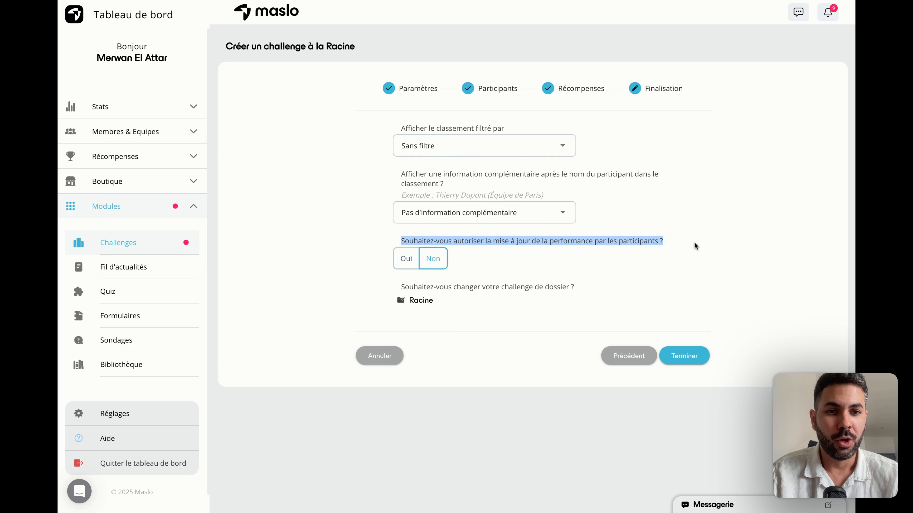
{"action": "left_click", "coordinate": [646, 245]}
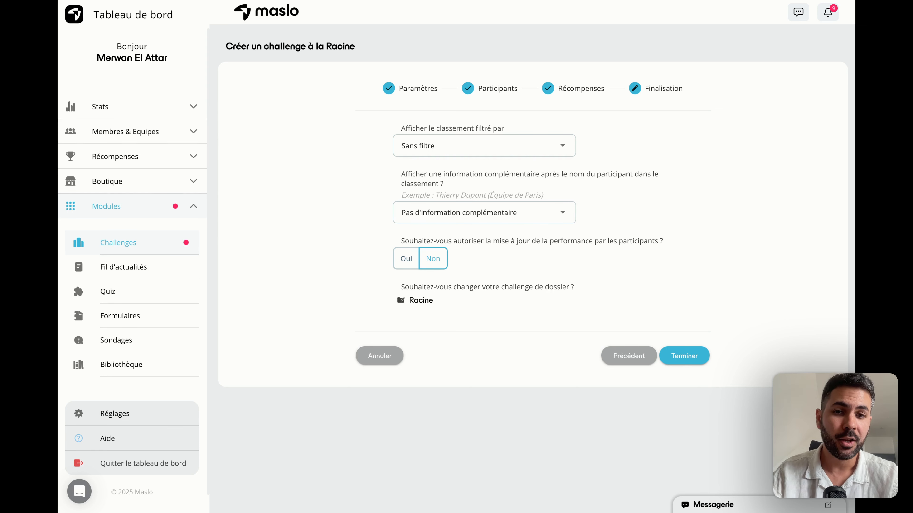
Step: Allow participants to update their own performance and require supporting proof
{"action": "left_click", "coordinate": [408, 265]}
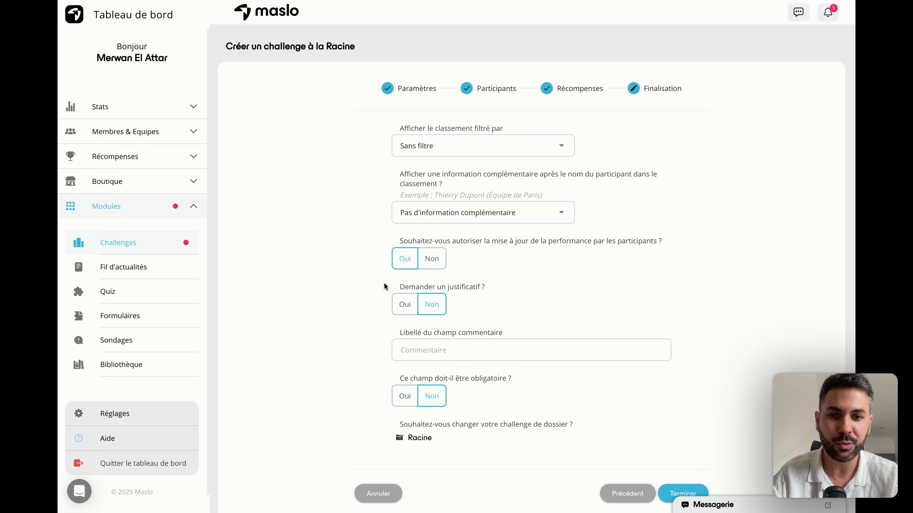
{"action": "scroll", "coordinate": [391, 273], "scroll_direction": "down", "scroll_amount": 1}
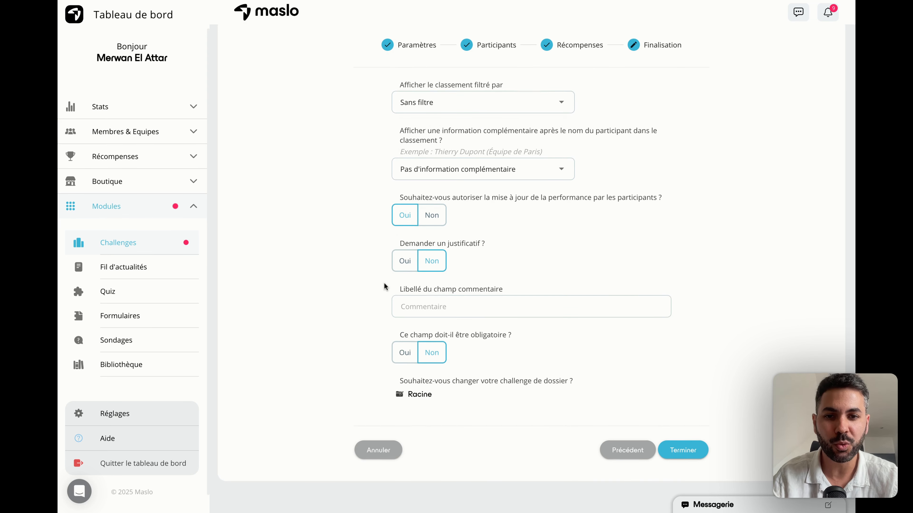
{"action": "left_click", "coordinate": [405, 265]}
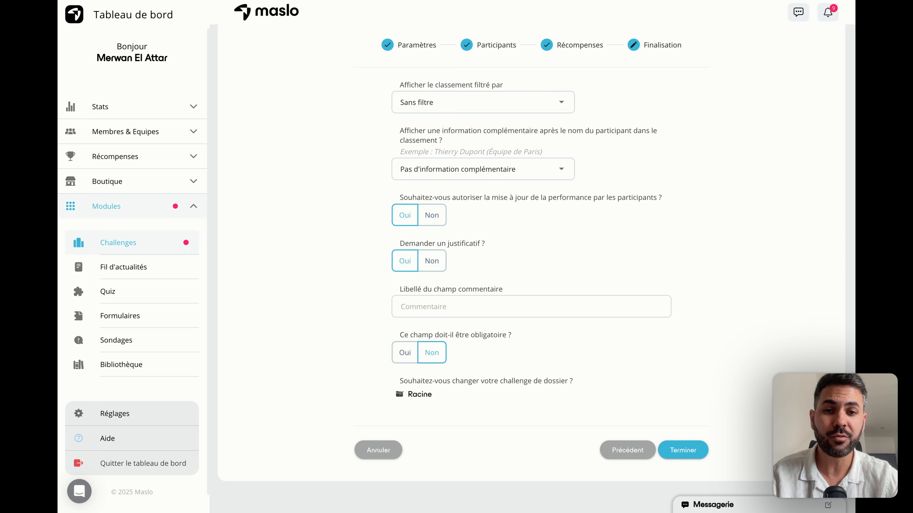
Step: Add a mandatory comment field labelled "Pièce justificatif de la vente" and finish creating the challenge
{"action": "left_click", "coordinate": [435, 308]}
{"action": "type", "text": "Pi"}
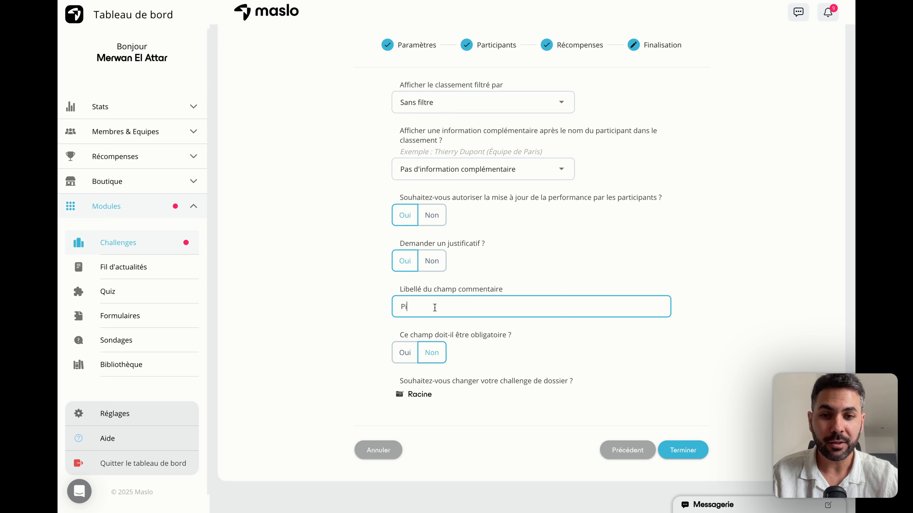
{"action": "type", "text": "èce just"}
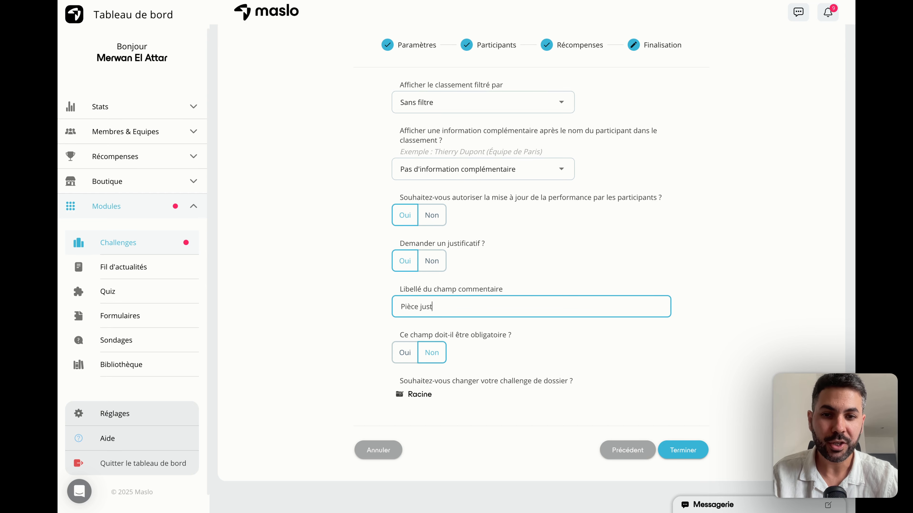
{"action": "type", "text": "ificatif de la vent"}
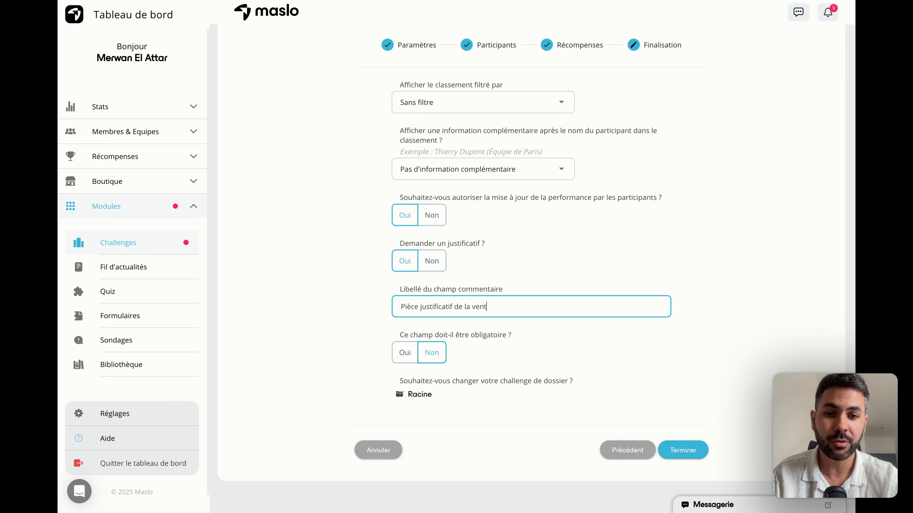
{"action": "type", "text": "e"}
{"action": "left_click", "coordinate": [362, 314]}
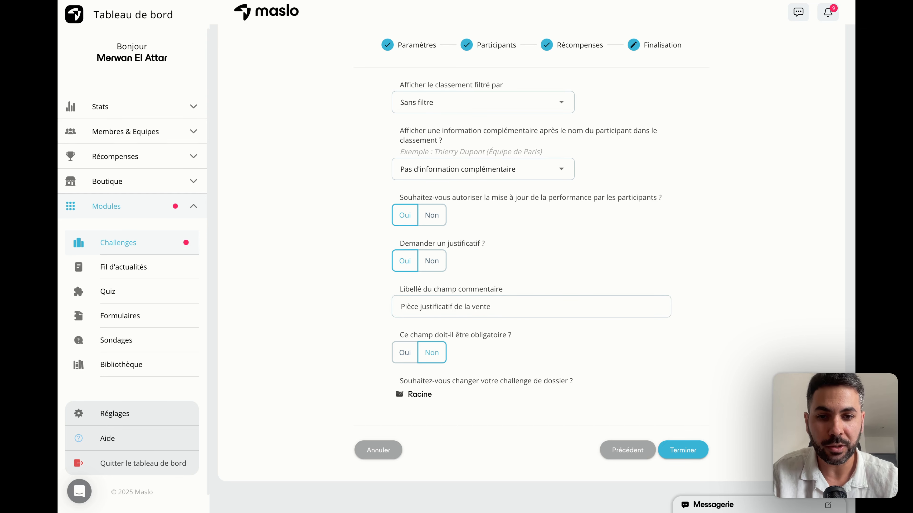
{"action": "left_click", "coordinate": [400, 358]}
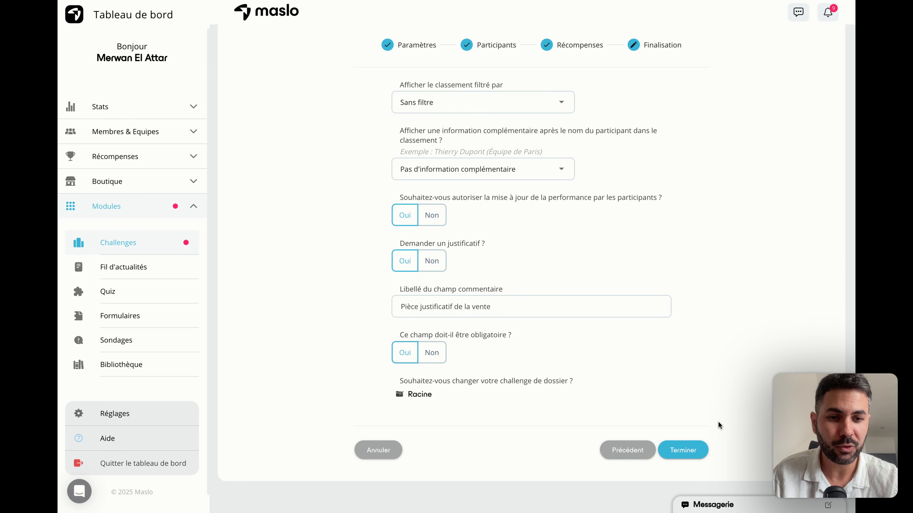
{"action": "left_click", "coordinate": [684, 452]}
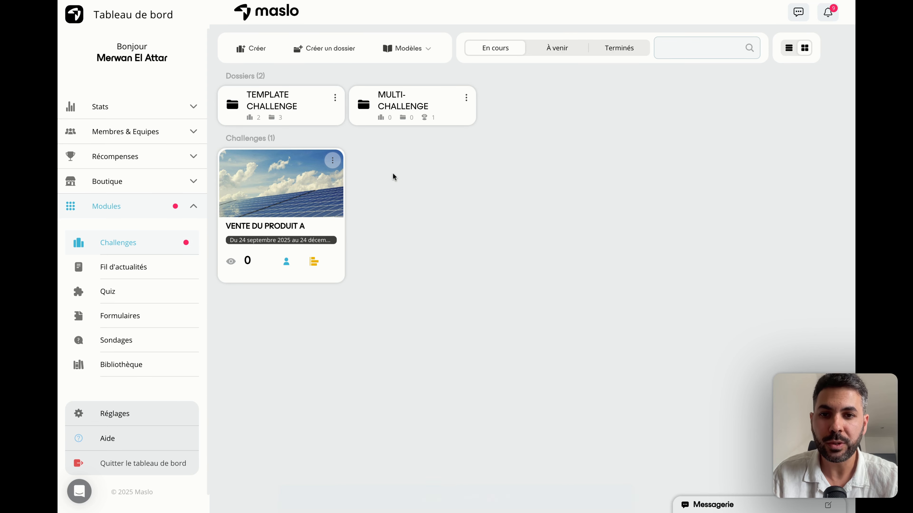
Step: Duplicate the "Vente du produit A" challenge and name the copy "Vente du produit B"
{"action": "left_click", "coordinate": [333, 161]}
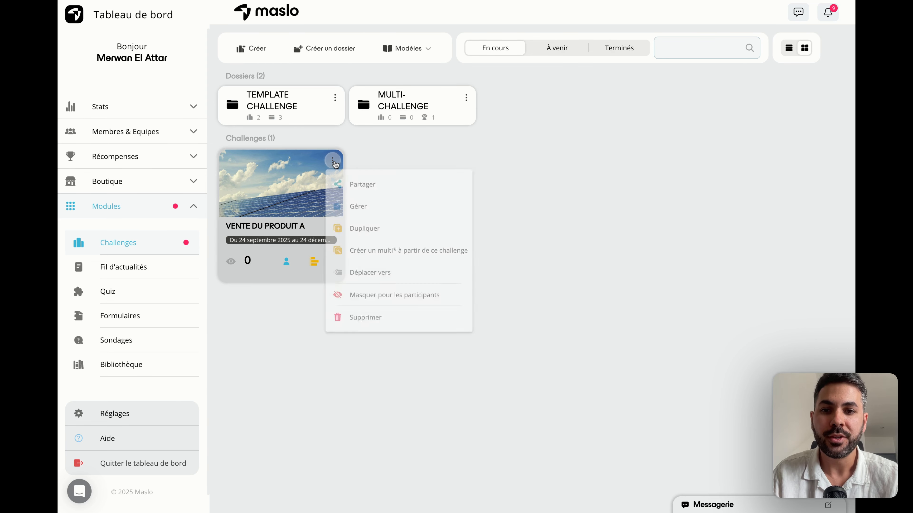
{"action": "left_click", "coordinate": [387, 234]}
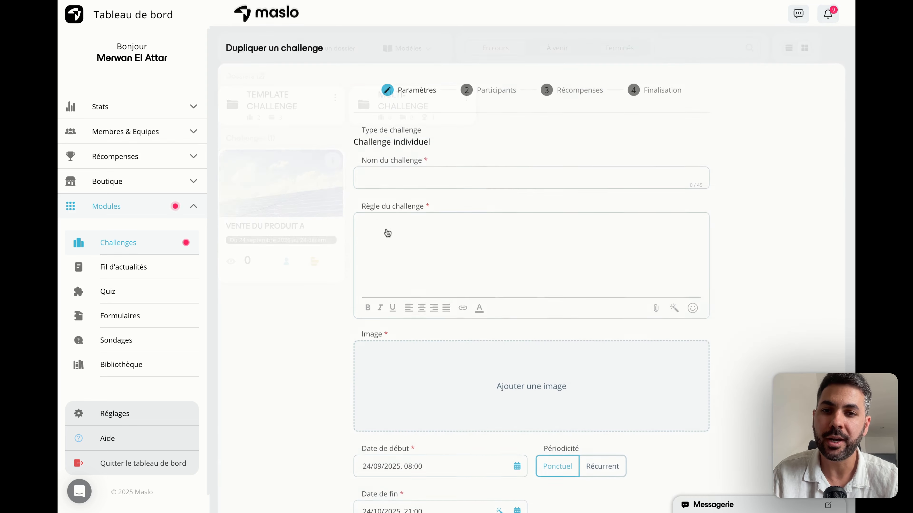
{"action": "left_click", "coordinate": [440, 176]}
{"action": "key", "text": "BackSpace"}
{"action": "type", "text": "B"}
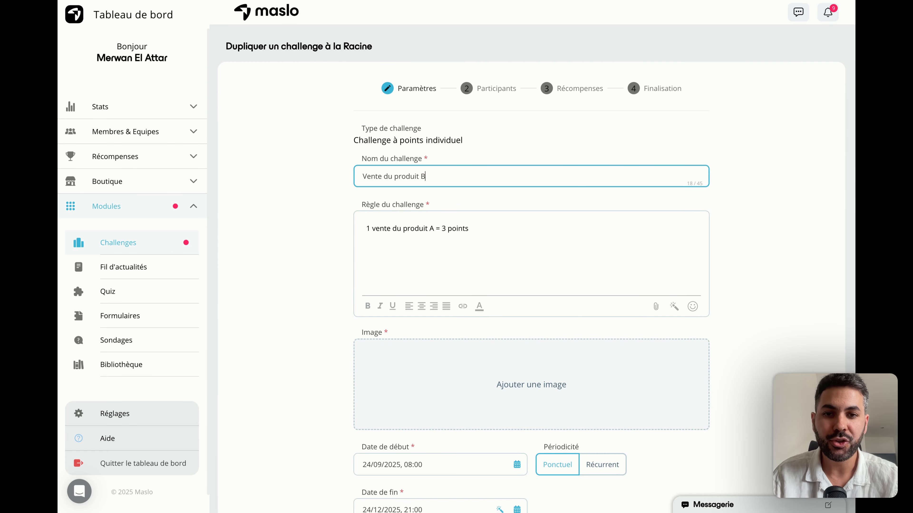
Step: Change the duplicated challenge's rule to "1 vente du produit B = 5 points"
{"action": "left_click", "coordinate": [433, 228]}
{"action": "key", "text": "BackSpace"}
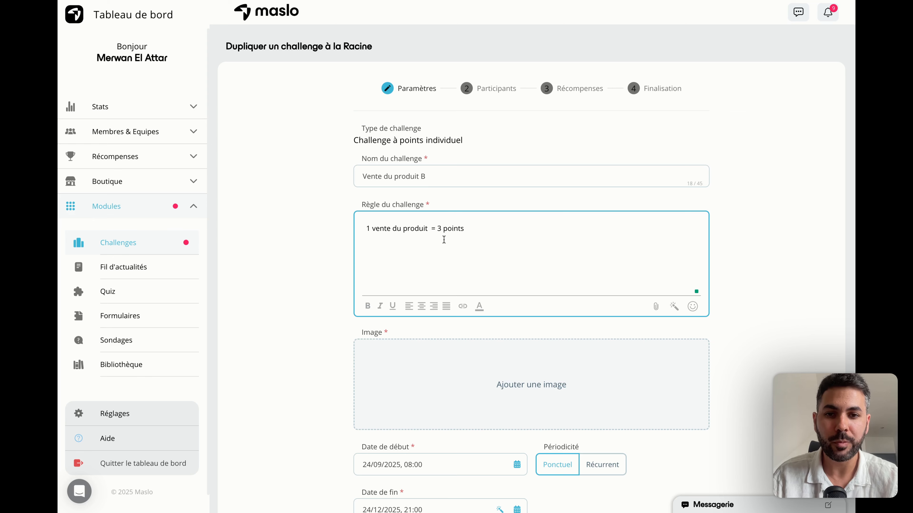
{"action": "type", "text": "B"}
{"action": "key", "text": "BackSpace"}
{"action": "type", "text": "5"}
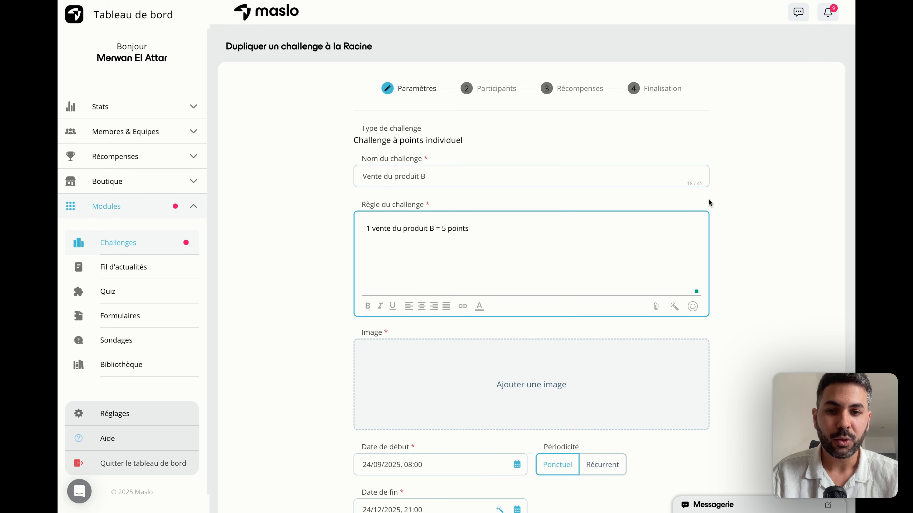
Step: Search the image library for "battery" and add the photo of a car under a solar carport as the challenge's image
{"action": "scroll", "coordinate": [767, 264], "scroll_direction": "down", "scroll_amount": 3}
{"action": "left_click", "coordinate": [576, 287]}
{"action": "double_click", "coordinate": [449, 177]}
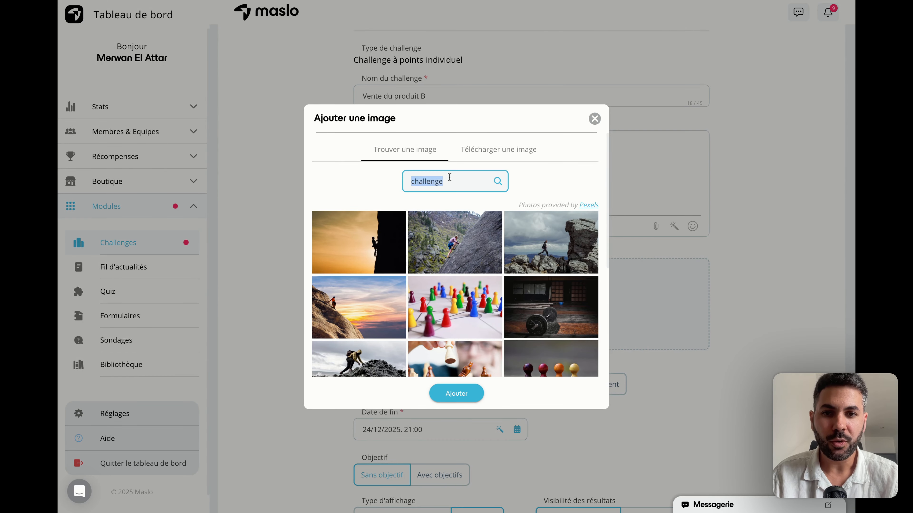
{"action": "type", "text": "pape"}
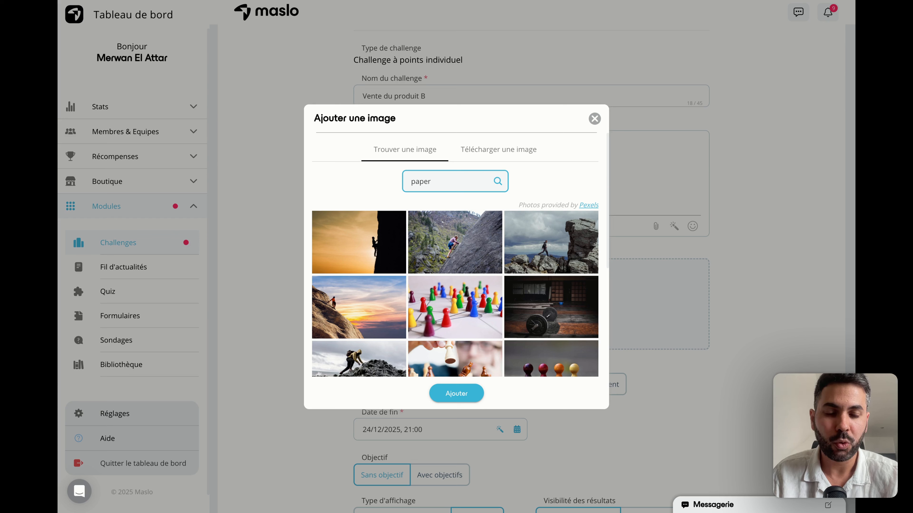
{"action": "type", "text": "r"}
{"action": "double_click", "coordinate": [465, 180]}
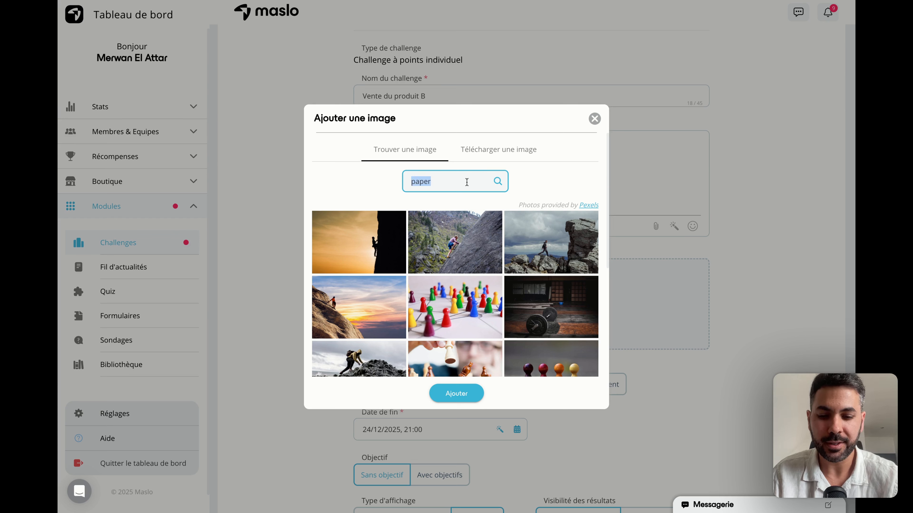
{"action": "type", "text": "battery"}
{"action": "left_click", "coordinate": [497, 181]}
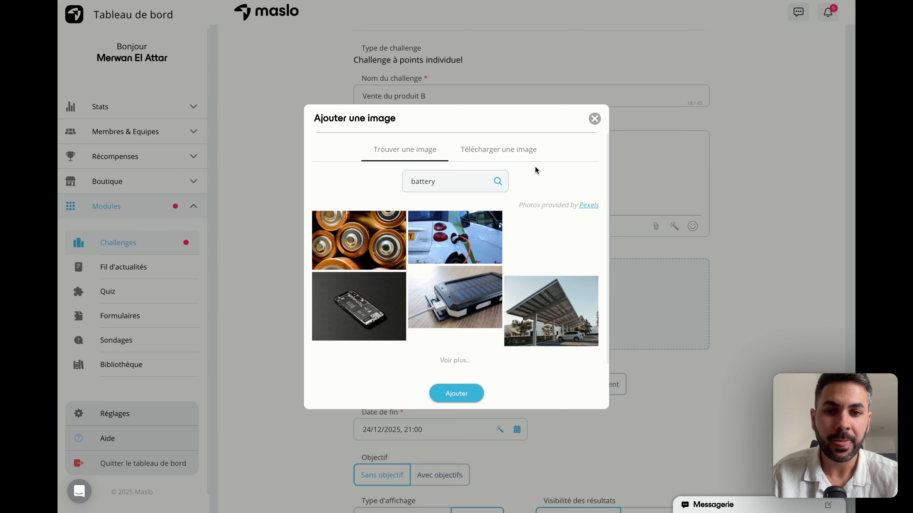
{"action": "scroll", "coordinate": [467, 298], "scroll_direction": "down", "scroll_amount": 3}
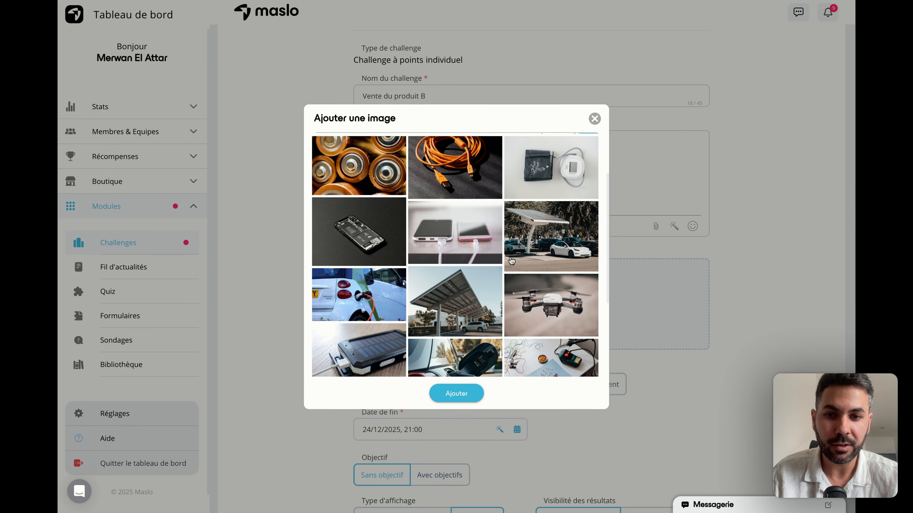
{"action": "scroll", "coordinate": [466, 302], "scroll_direction": "down", "scroll_amount": 2}
{"action": "scroll", "coordinate": [465, 303], "scroll_direction": "up", "scroll_amount": 2}
{"action": "left_click", "coordinate": [467, 298]}
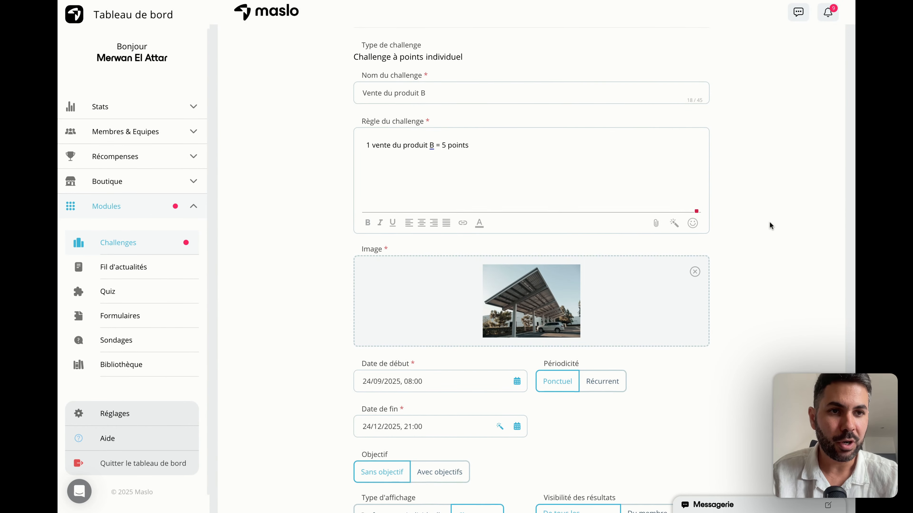
Step: Review the duplicated challenge's dates, objective, display type, results visibility and KPI settings
{"action": "scroll", "coordinate": [769, 225], "scroll_direction": "down", "scroll_amount": 3}
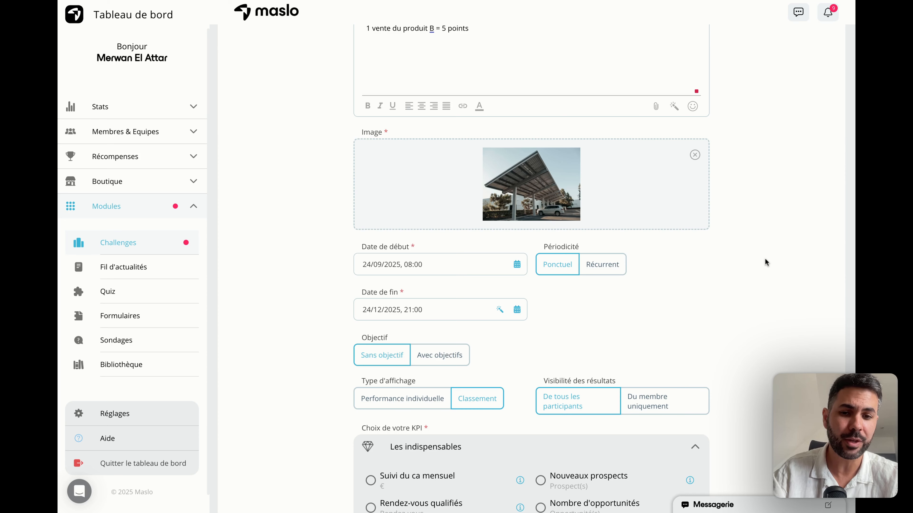
{"action": "scroll", "coordinate": [765, 259], "scroll_direction": "down", "scroll_amount": 1}
{"action": "scroll", "coordinate": [764, 258], "scroll_direction": "down", "scroll_amount": 1}
{"action": "scroll", "coordinate": [764, 258], "scroll_direction": "up", "scroll_amount": 6}
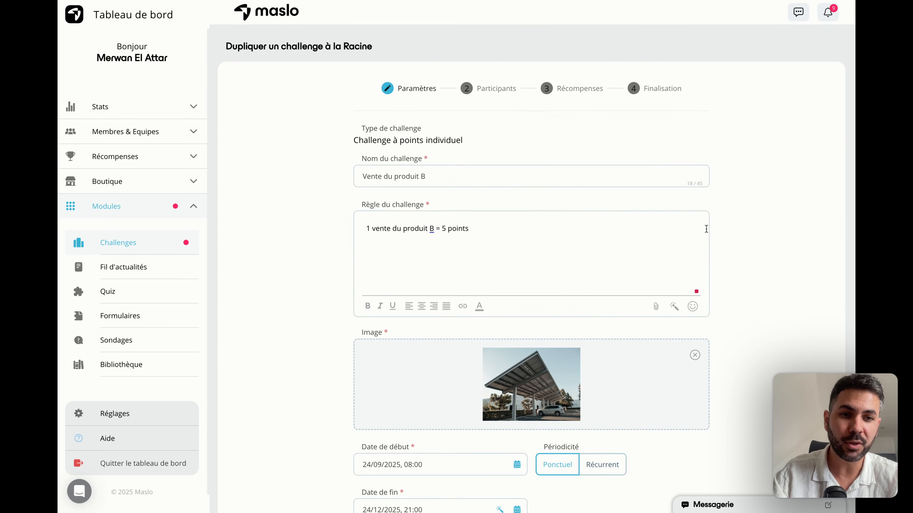
Step: Set the duplicated challenge's commission reward to 5 points per additional sale, keeping its existing participants and community type
{"action": "scroll", "coordinate": [803, 274], "scroll_direction": "down", "scroll_amount": 15}
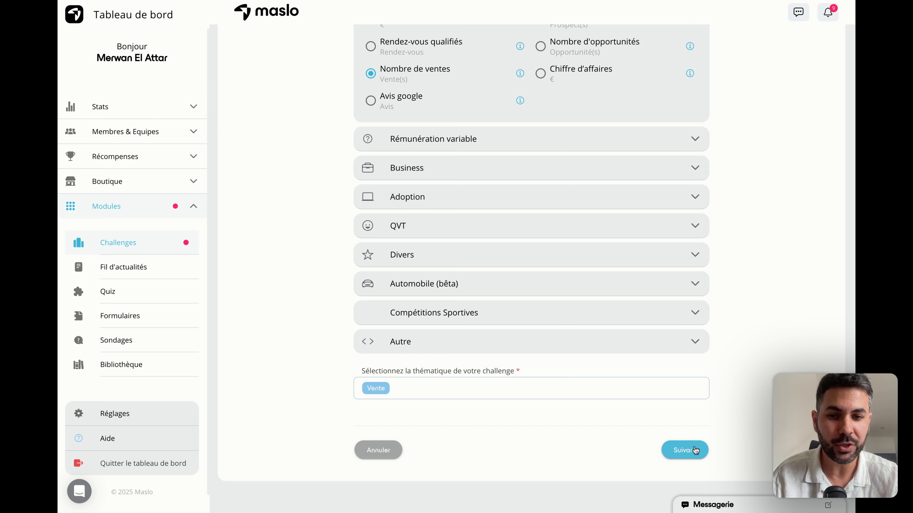
{"action": "left_click", "coordinate": [695, 450]}
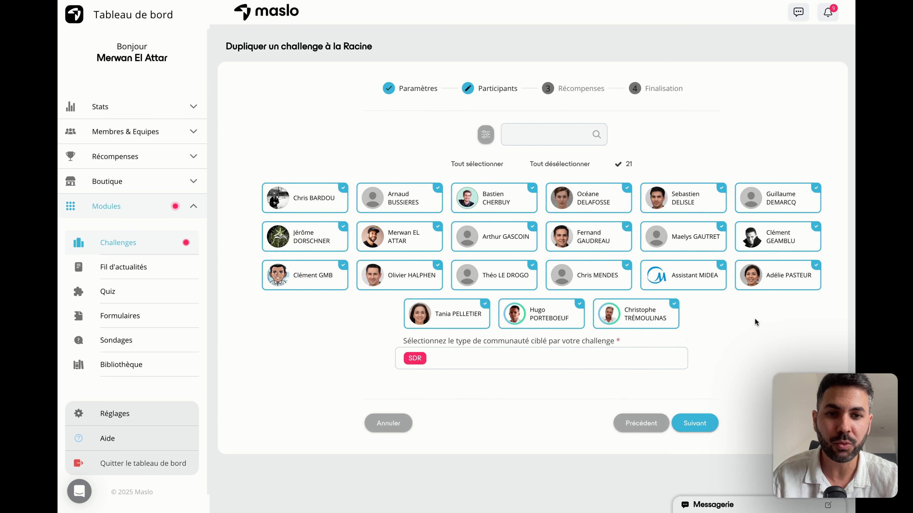
{"action": "left_click", "coordinate": [694, 422]}
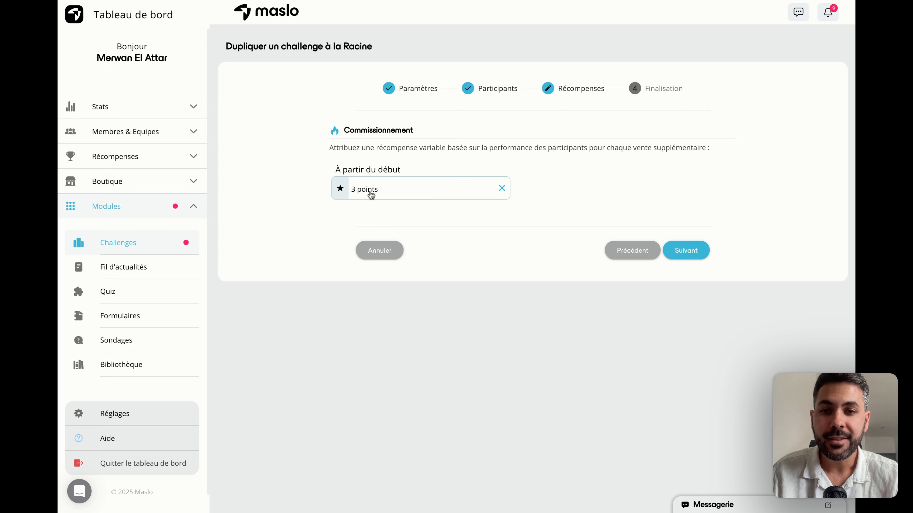
{"action": "left_click", "coordinate": [376, 194]}
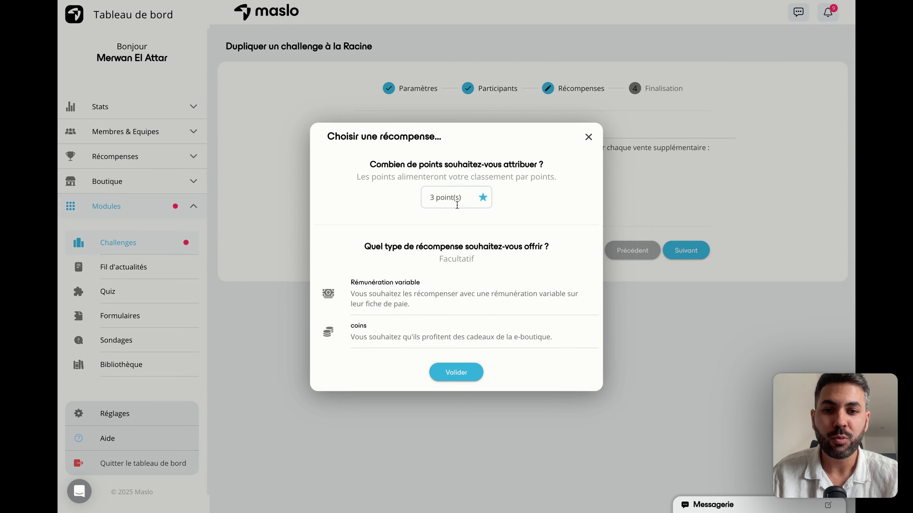
{"action": "left_click", "coordinate": [433, 195]}
{"action": "key", "text": "BackSpace"}
{"action": "type", "text": "5"}
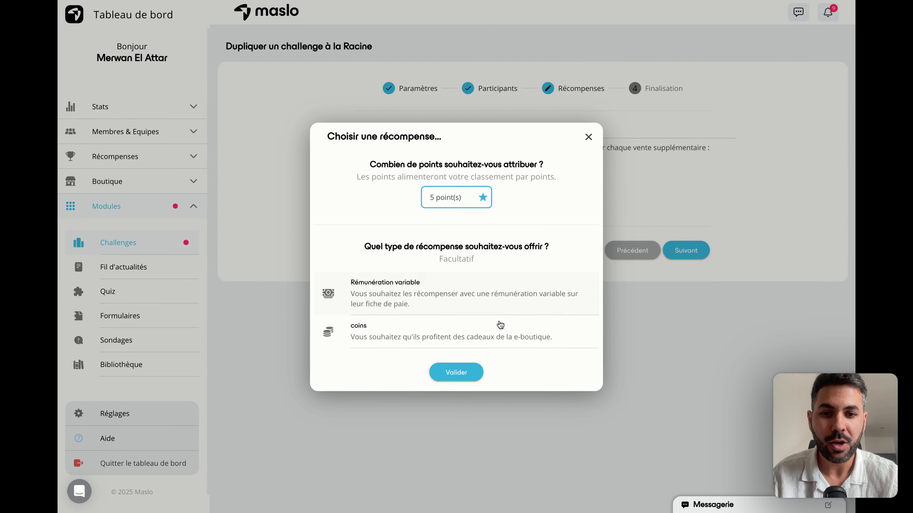
{"action": "left_click", "coordinate": [463, 372]}
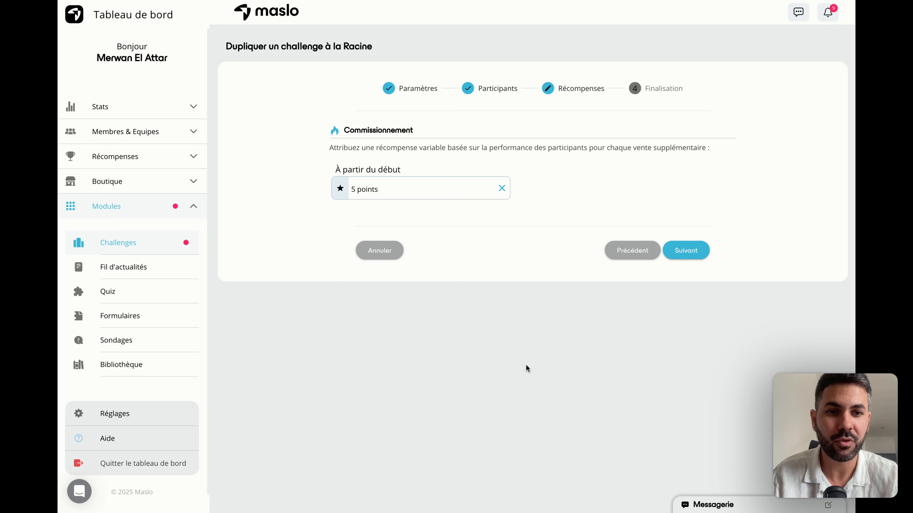
Step: Finish duplicating the challenge with its existing ranking, performance update and proof-of-sale settings
{"action": "left_click", "coordinate": [686, 253]}
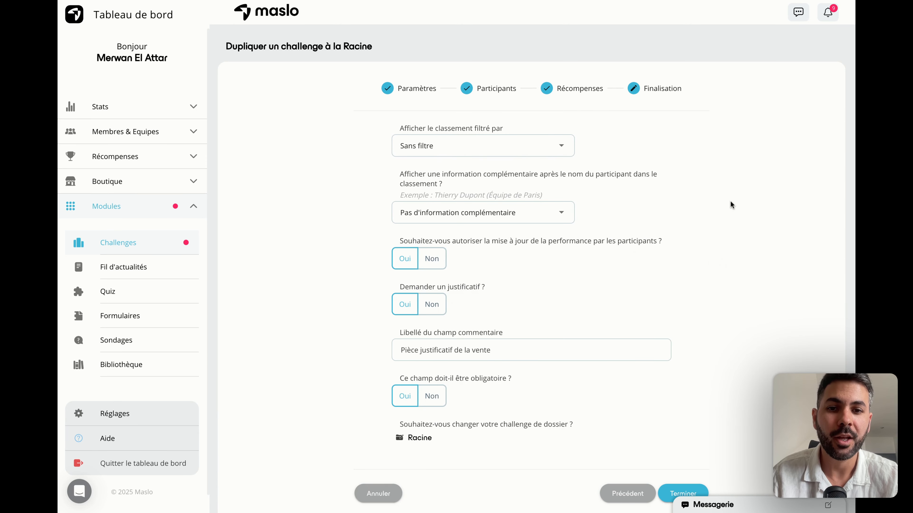
{"action": "scroll", "coordinate": [688, 356], "scroll_direction": "down", "scroll_amount": 1}
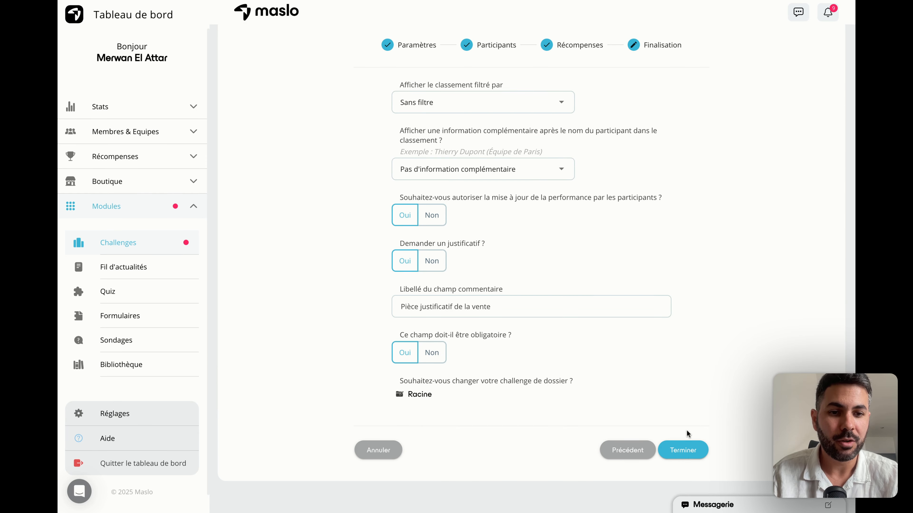
{"action": "left_click", "coordinate": [682, 454]}
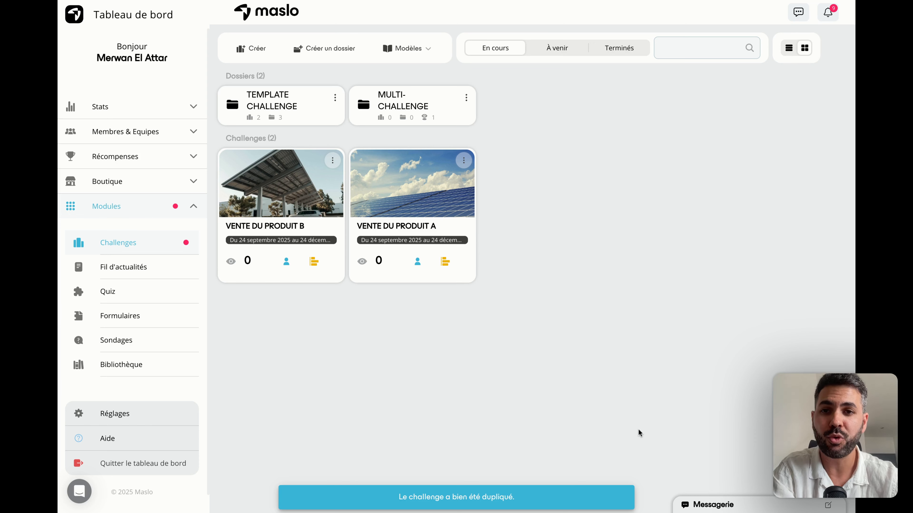
Step: Start a new challenge of type "Classement par points" in individual mode
{"action": "left_click", "coordinate": [262, 57]}
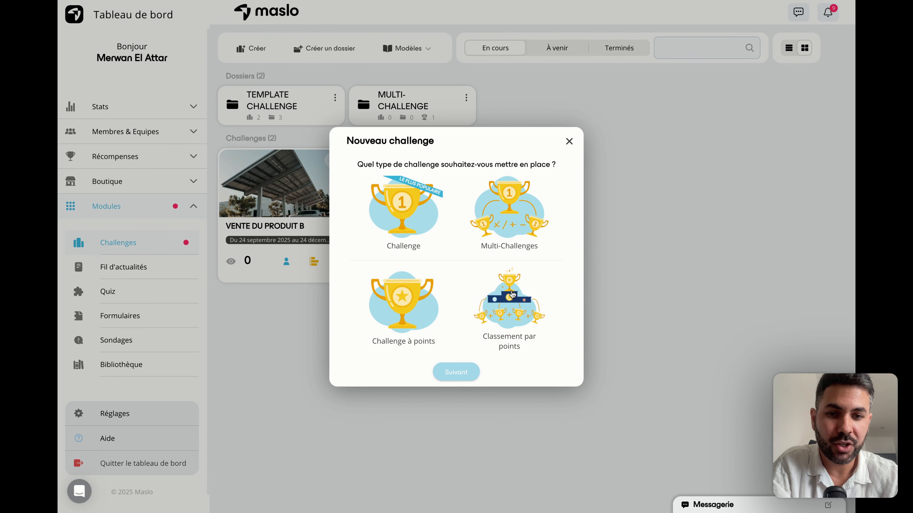
{"action": "left_click", "coordinate": [515, 308]}
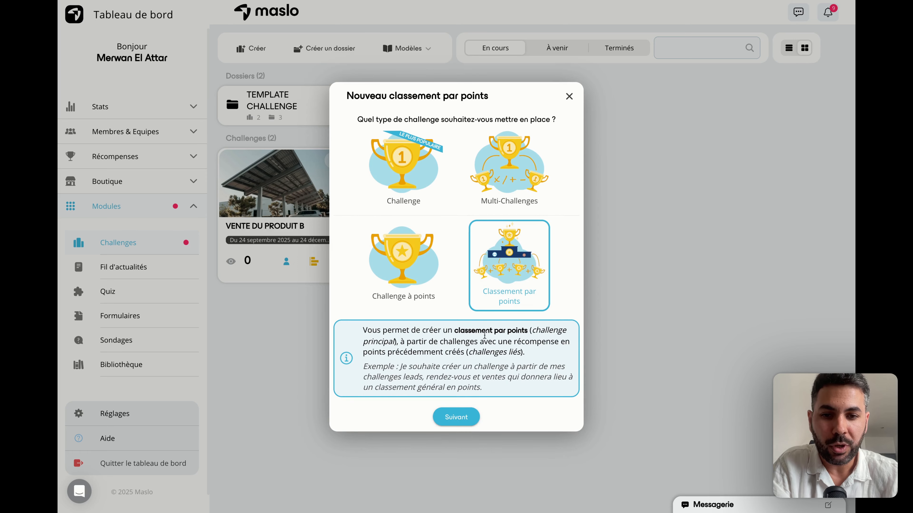
{"action": "left_click", "coordinate": [455, 417]}
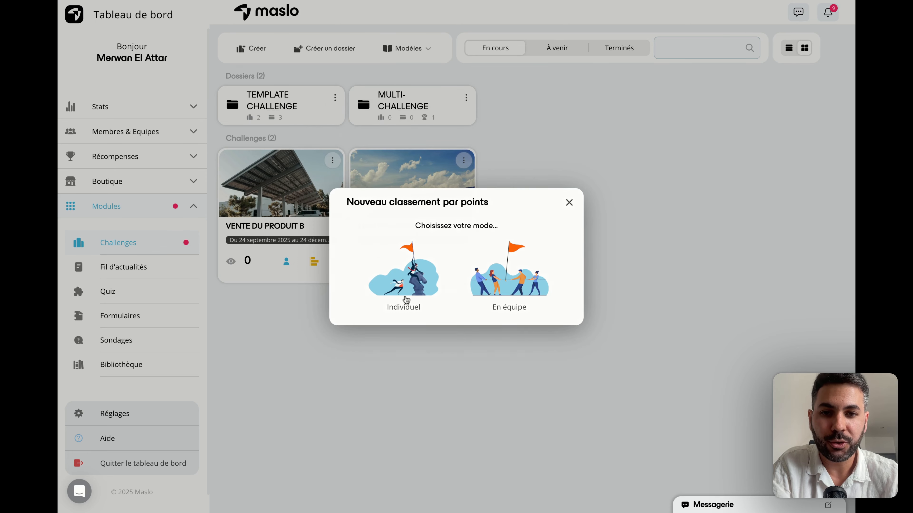
{"action": "left_click", "coordinate": [403, 297]}
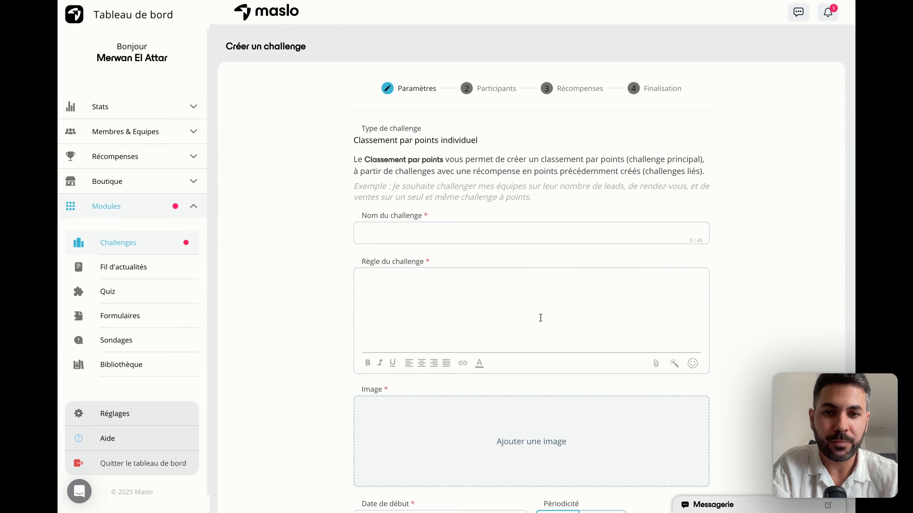
Step: Name the points ranking "Vente de produit A et B" and enter the rule "Résultat des mini-challenges A et B"
{"action": "left_click", "coordinate": [539, 231]}
{"action": "type", "text": "Vente de produit A et B"}
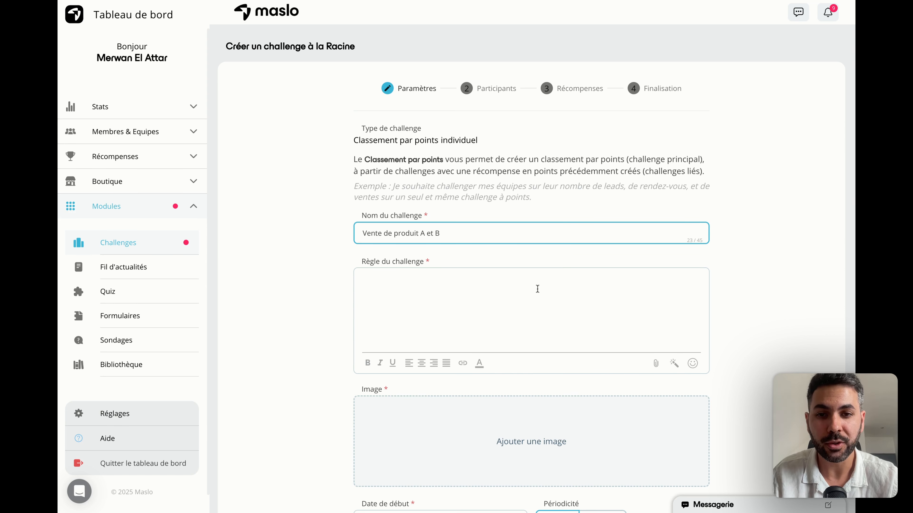
{"action": "left_click", "coordinate": [429, 302]}
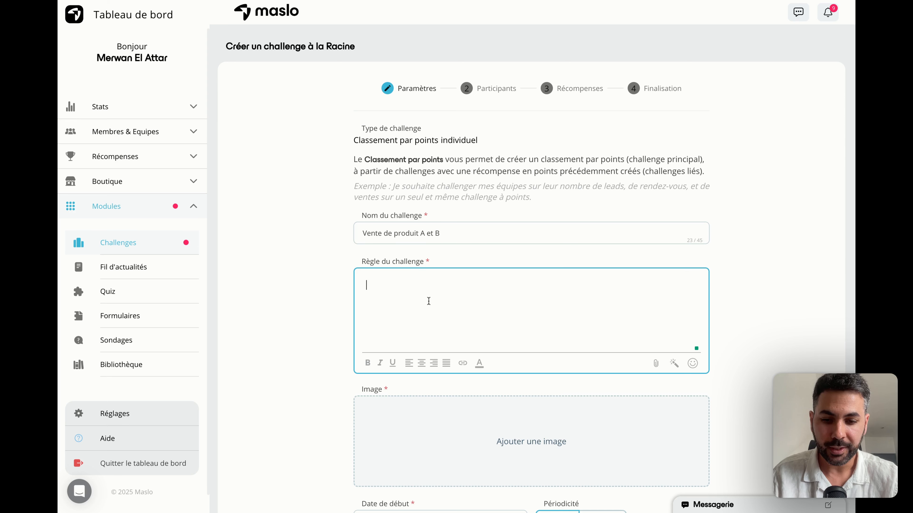
{"action": "type", "text": "Résul"}
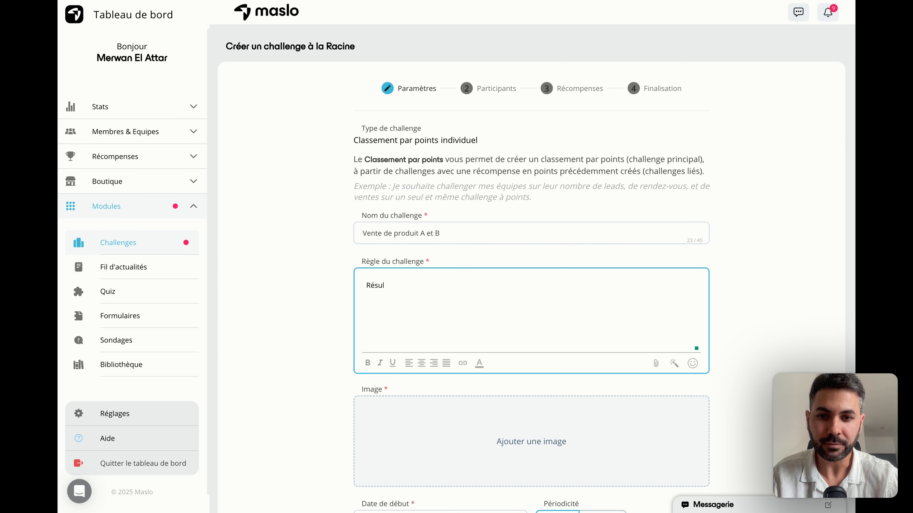
{"action": "type", "text": "tat des mini-cha"}
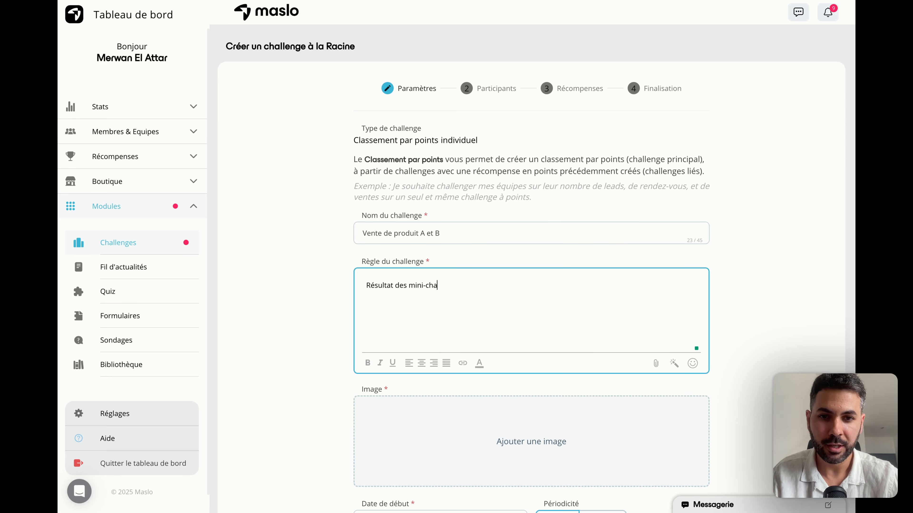
{"action": "type", "text": "llenges A et B"}
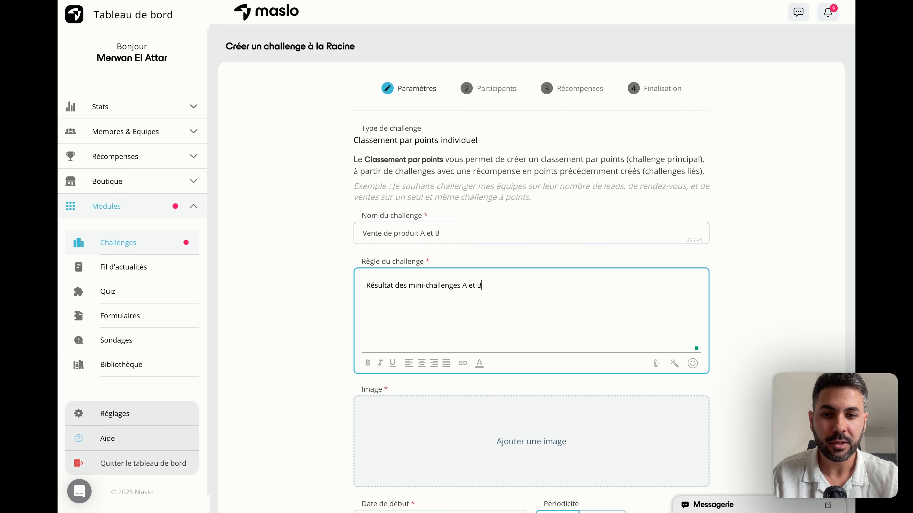
Step: Search the image library for "trophy" and add the photo of a person raising a cup among palm trees
{"action": "scroll", "coordinate": [711, 264], "scroll_direction": "down", "scroll_amount": 2}
{"action": "left_click", "coordinate": [532, 368]}
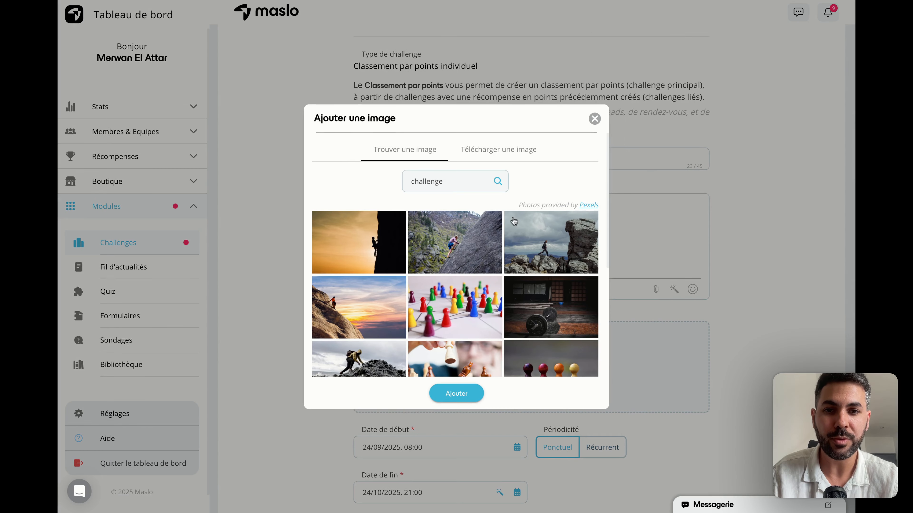
{"action": "double_click", "coordinate": [455, 182]}
{"action": "type", "text": "troph"}
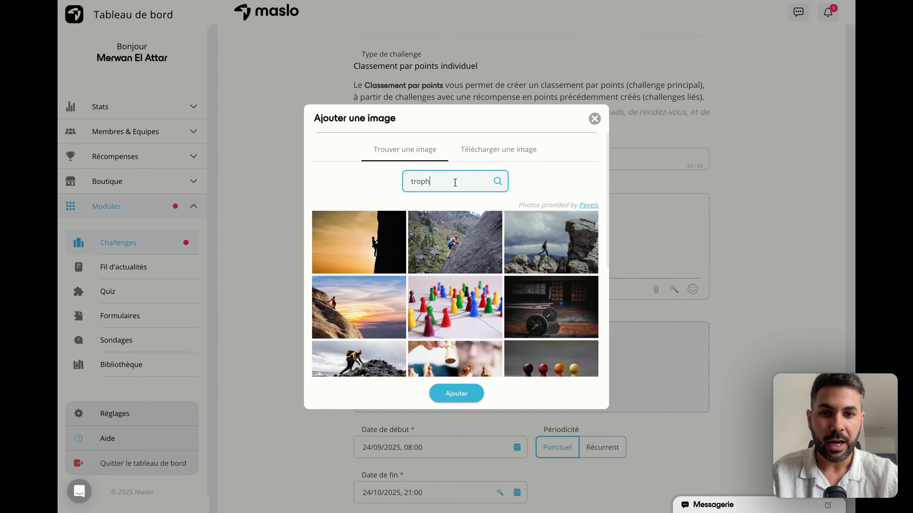
{"action": "type", "text": "y"}
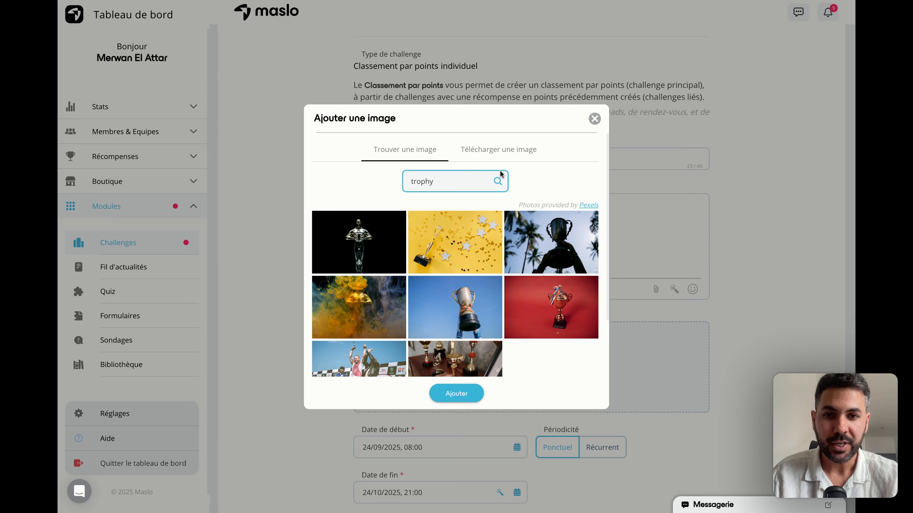
{"action": "left_click", "coordinate": [543, 254]}
{"action": "left_click", "coordinate": [445, 399]}
Step: Set the points ranking's end date to 24/12/2025, 21:00
{"action": "scroll", "coordinate": [768, 207], "scroll_direction": "down", "scroll_amount": 5}
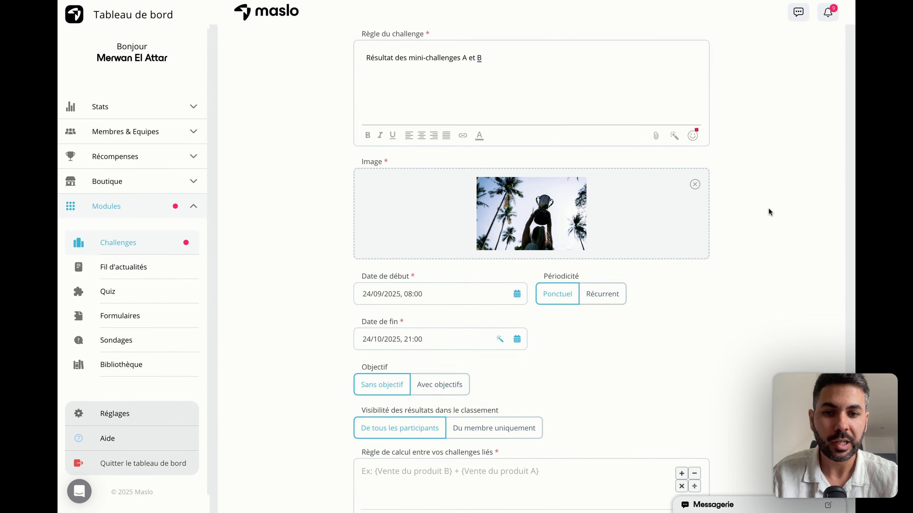
{"action": "scroll", "coordinate": [768, 212], "scroll_direction": "down", "scroll_amount": 2}
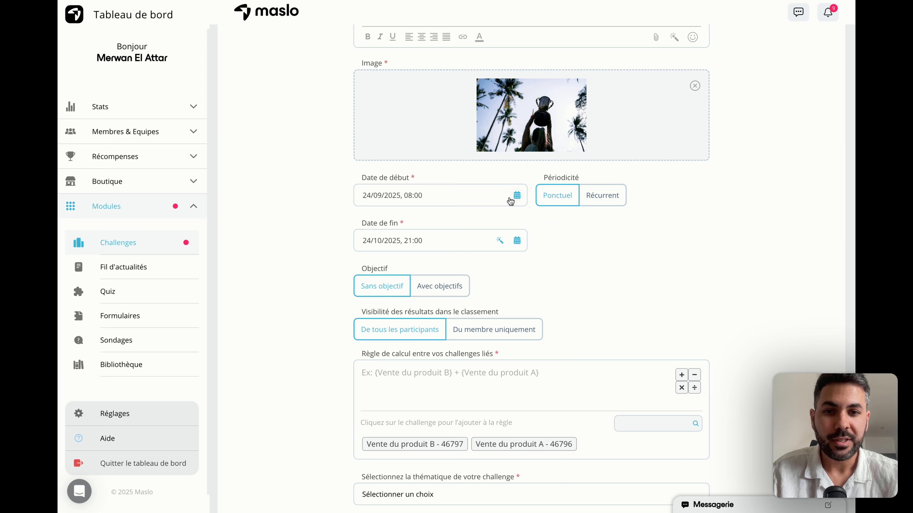
{"action": "left_click", "coordinate": [516, 195]}
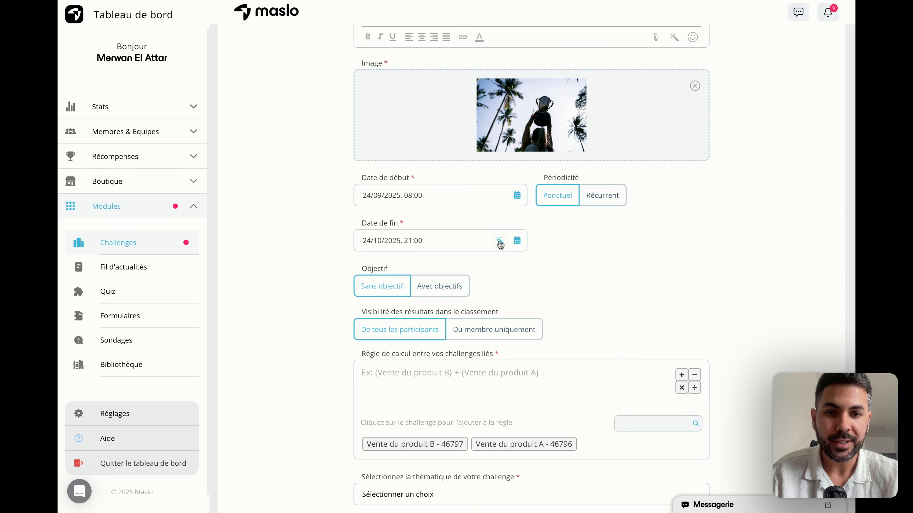
{"action": "left_click", "coordinate": [500, 241]}
{"action": "left_click", "coordinate": [520, 343]}
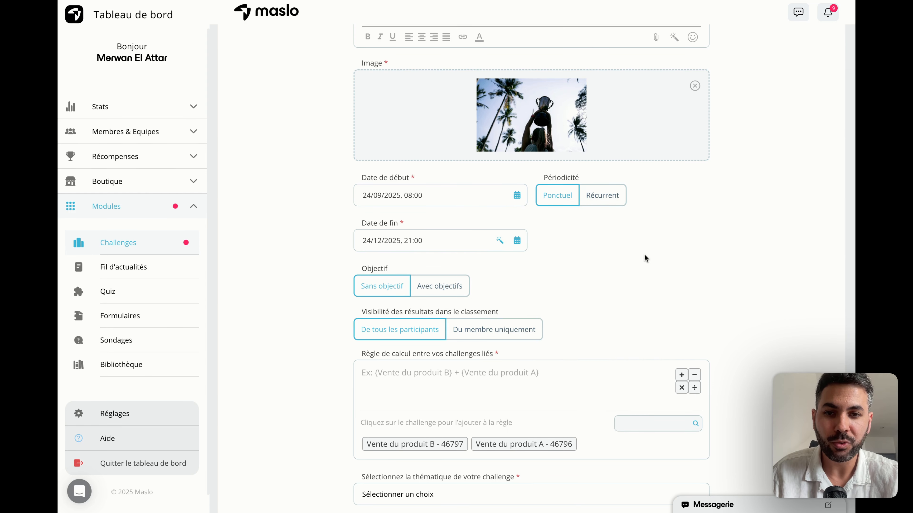
Step: Build the calculation rule between the linked challenges as "Vente du produit A" + "Vente du produit B"
{"action": "scroll", "coordinate": [652, 237], "scroll_direction": "down", "scroll_amount": 3}
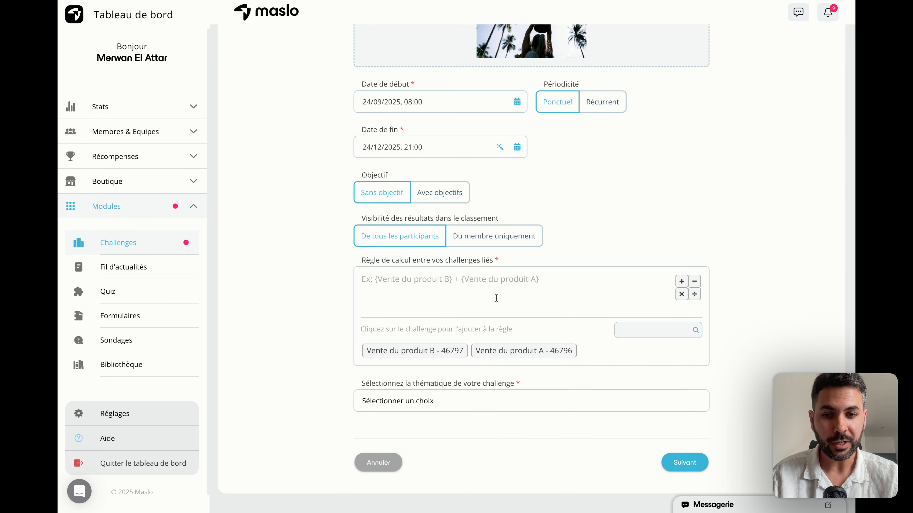
{"action": "scroll", "coordinate": [496, 298], "scroll_direction": "down", "scroll_amount": 1}
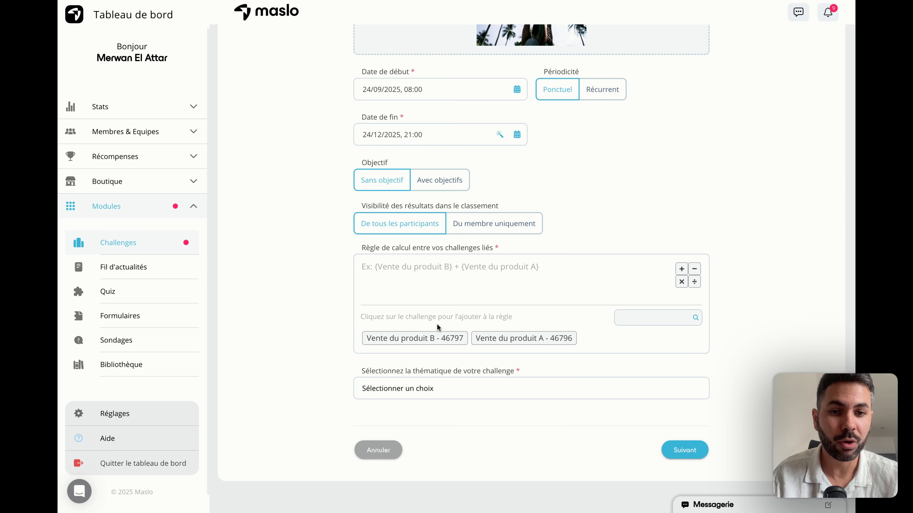
{"action": "left_click", "coordinate": [510, 342]}
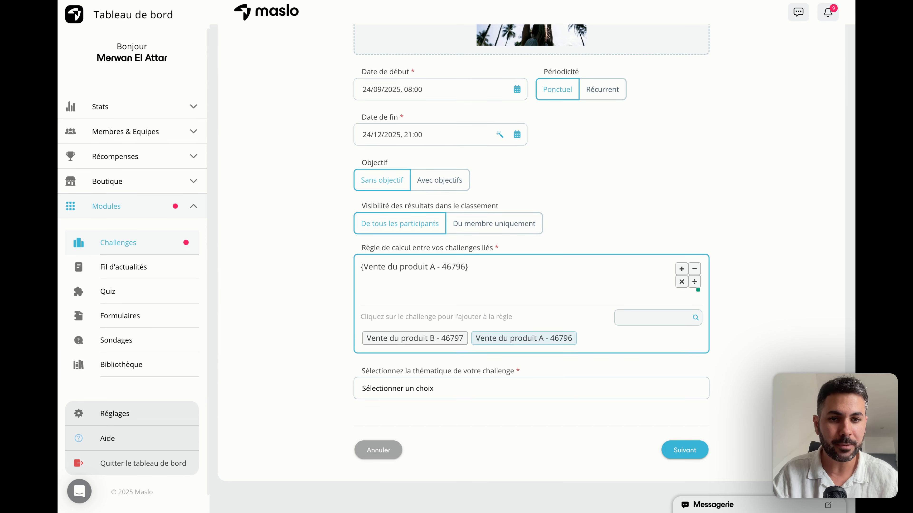
{"action": "left_click", "coordinate": [681, 269]}
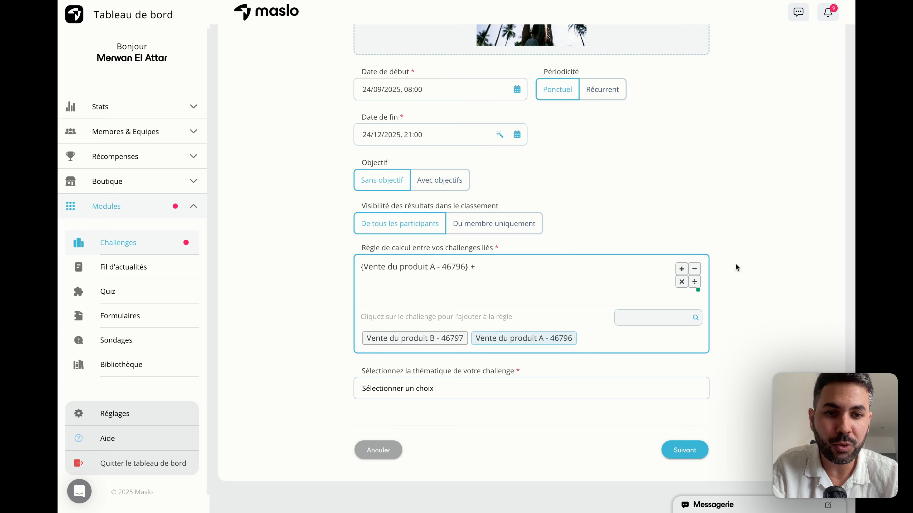
{"action": "left_click", "coordinate": [452, 335]}
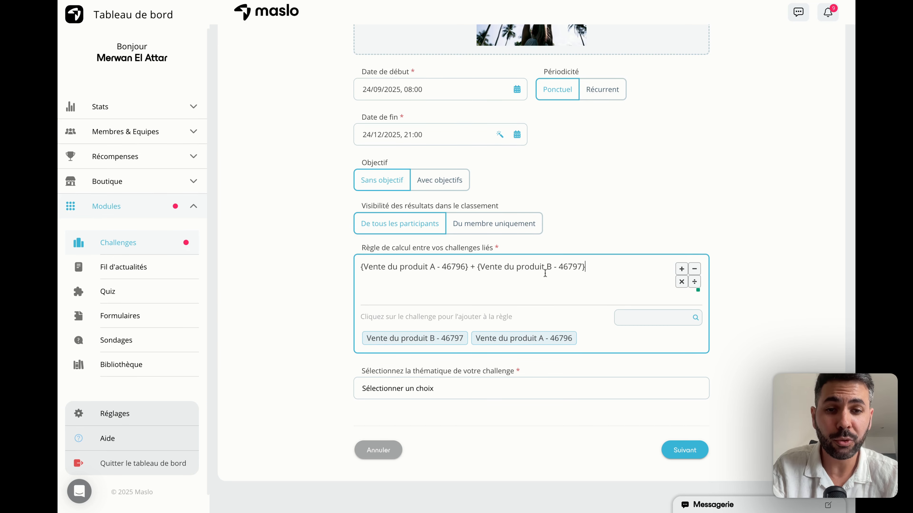
Step: Assign the "Vente" theme to the points ranking and proceed to its participants
{"action": "left_click", "coordinate": [450, 396]}
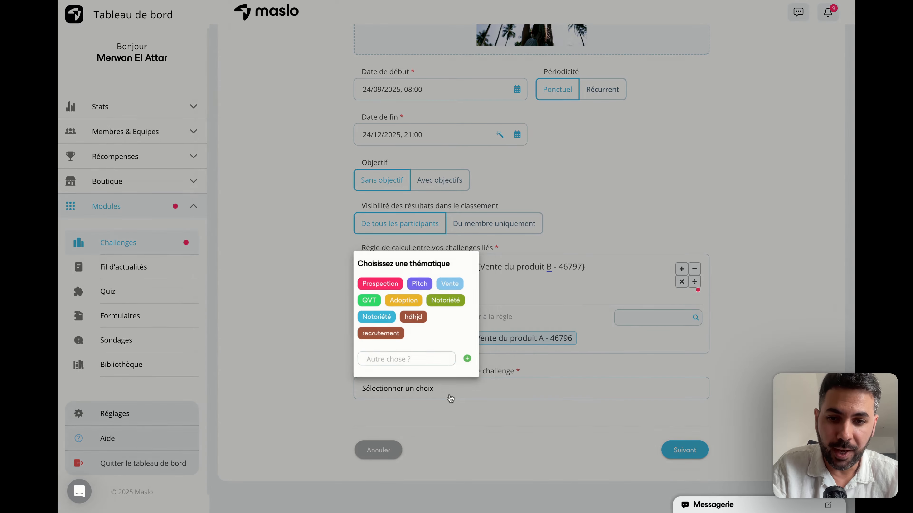
{"action": "left_click", "coordinate": [453, 284]}
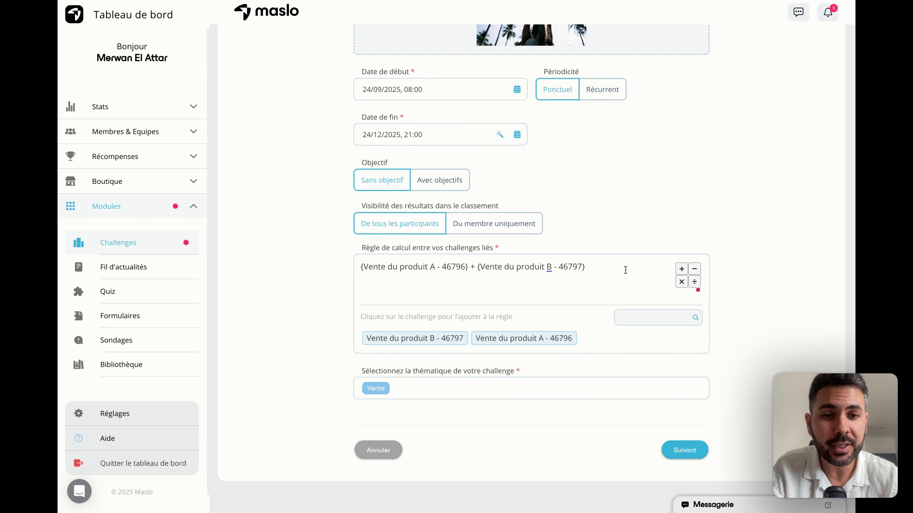
{"action": "left_click", "coordinate": [686, 450]}
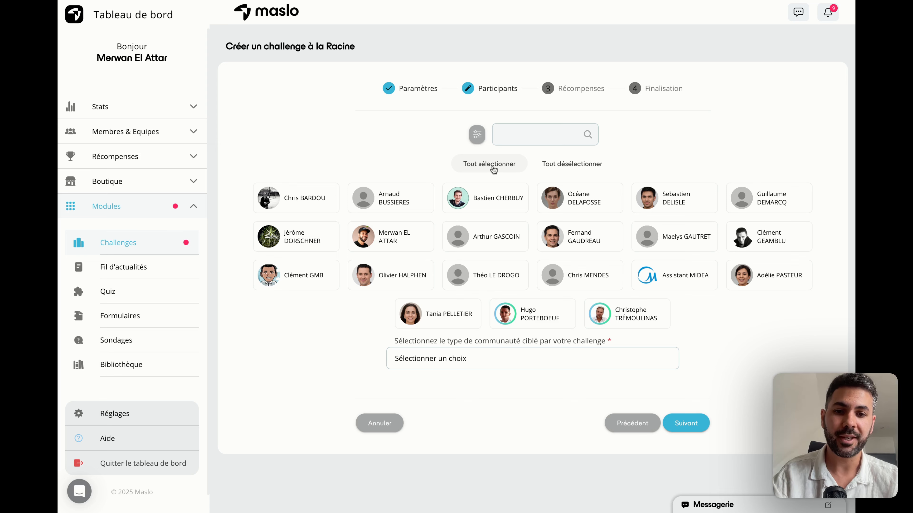
Step: Select all participants for the points ranking, target the SDR community, and proceed to the rewards
{"action": "left_click", "coordinate": [492, 165]}
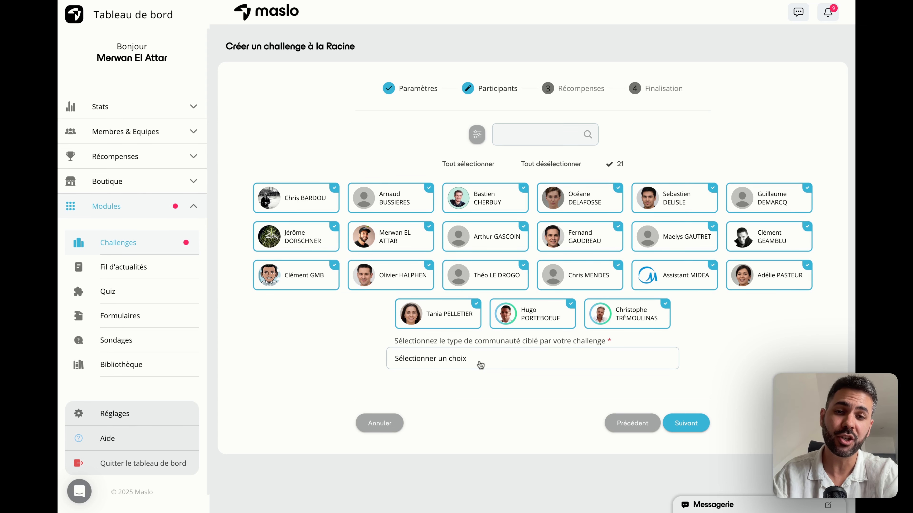
{"action": "left_click", "coordinate": [475, 358]}
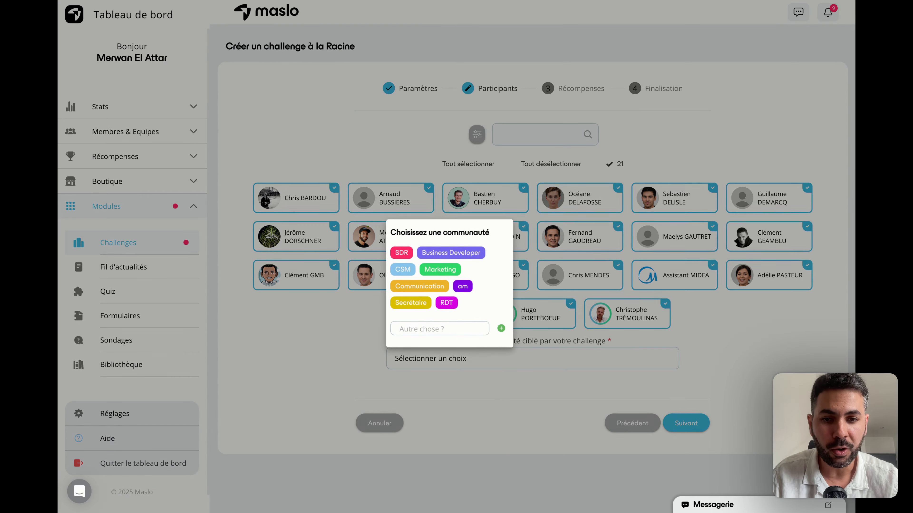
{"action": "left_click", "coordinate": [398, 256]}
{"action": "left_click", "coordinate": [686, 424]}
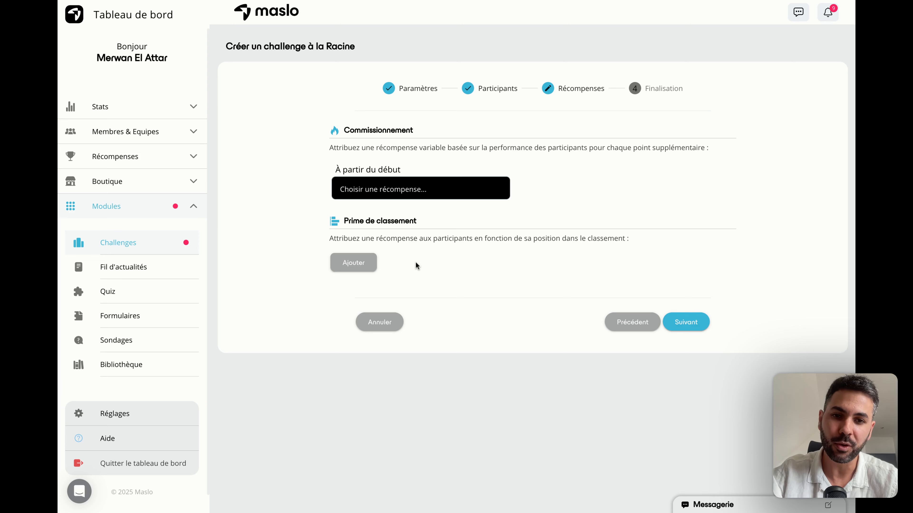
Step: Add a first-place entry to the ranking bonus without choosing a reward, and proceed to the finalisation stage
{"action": "left_click", "coordinate": [353, 262]}
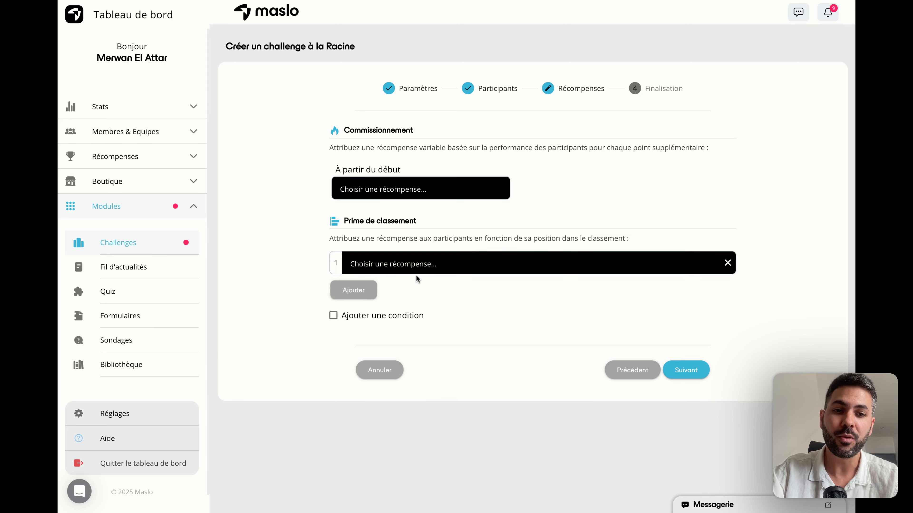
{"action": "left_click", "coordinate": [439, 267]}
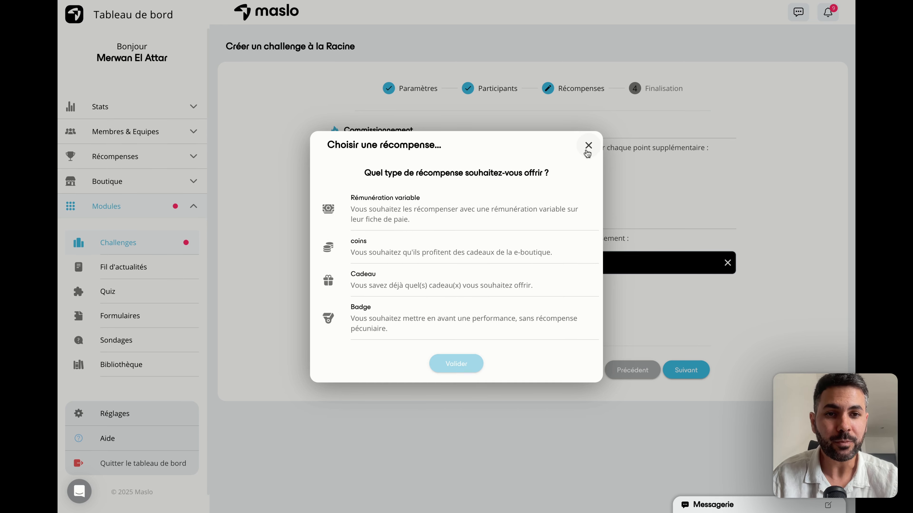
{"action": "left_click", "coordinate": [588, 145]}
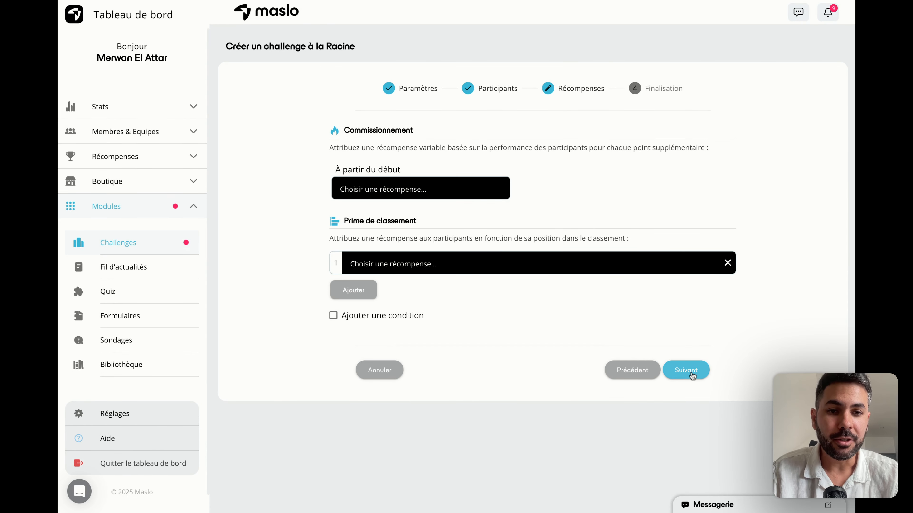
{"action": "left_click", "coordinate": [694, 373]}
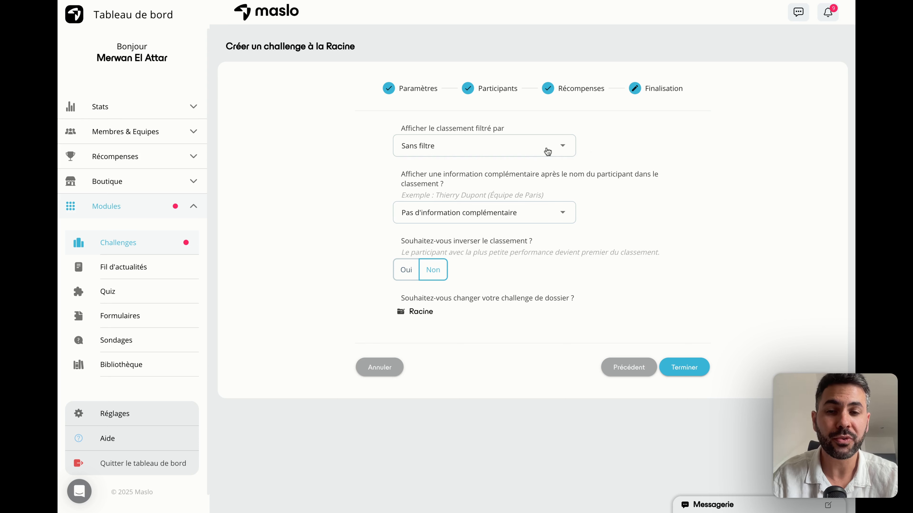
Step: Keep the ranking display on "Sans filtre" and finish creating the challenge, accepting the important information
{"action": "left_click", "coordinate": [483, 146]}
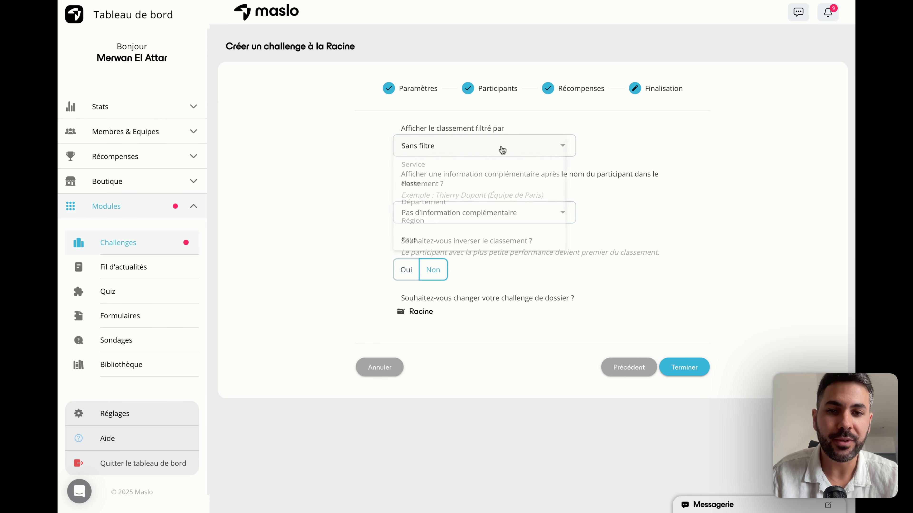
{"action": "left_click", "coordinate": [650, 164]}
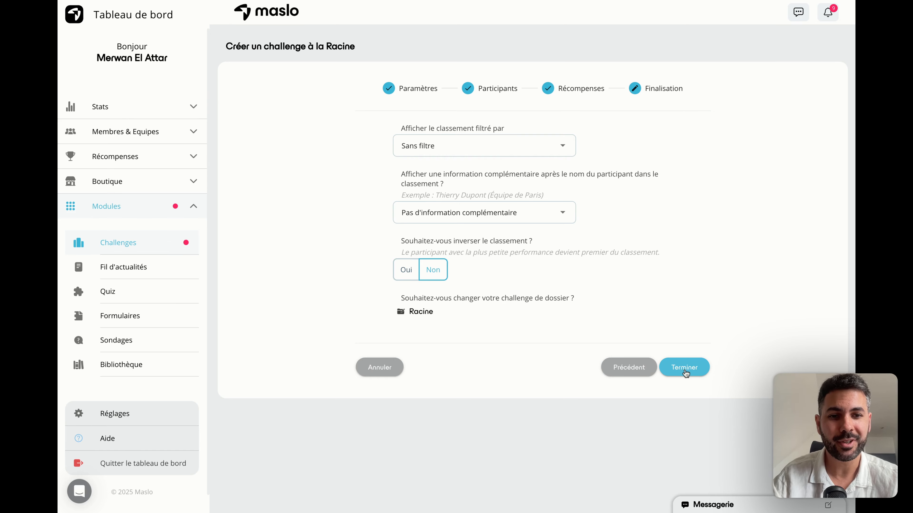
{"action": "left_click", "coordinate": [684, 370]}
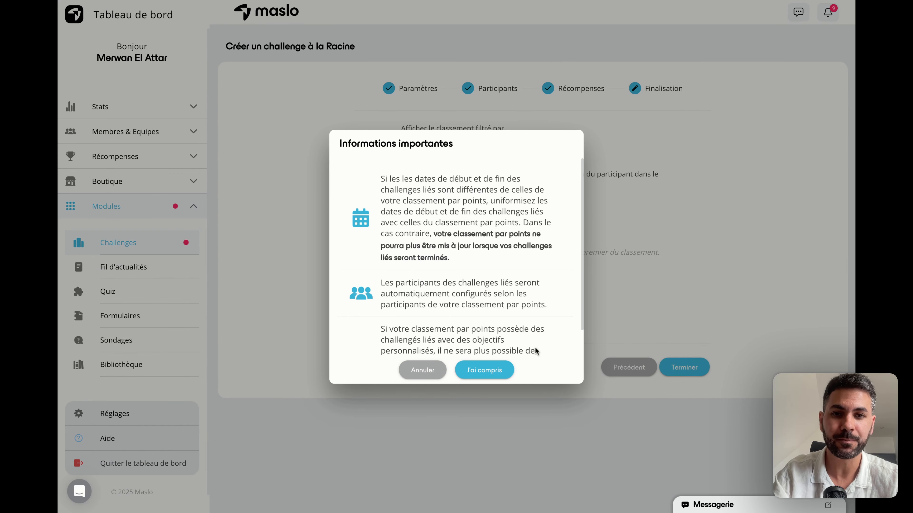
{"action": "left_click", "coordinate": [493, 371]}
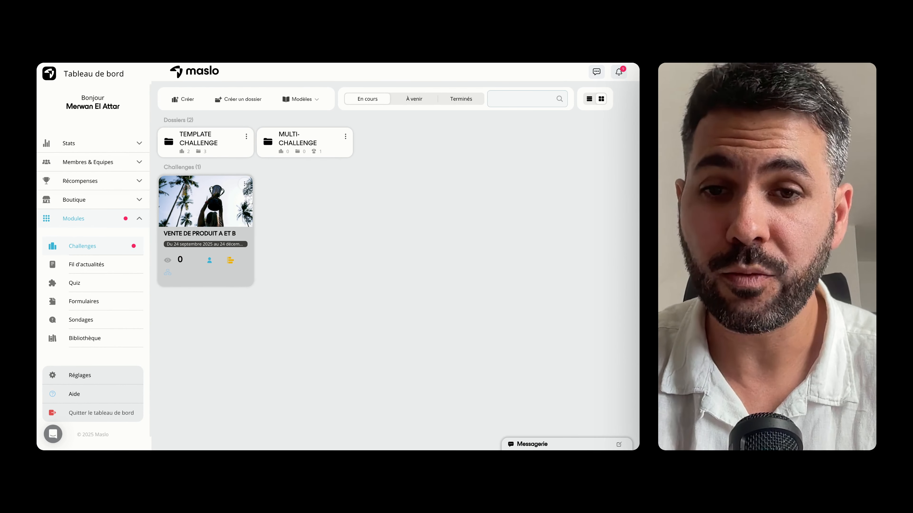
Step: Open the "Vente de produit A et B" challenge and review its overview, including parameters, participants and linked challenges
{"action": "left_click", "coordinate": [212, 216]}
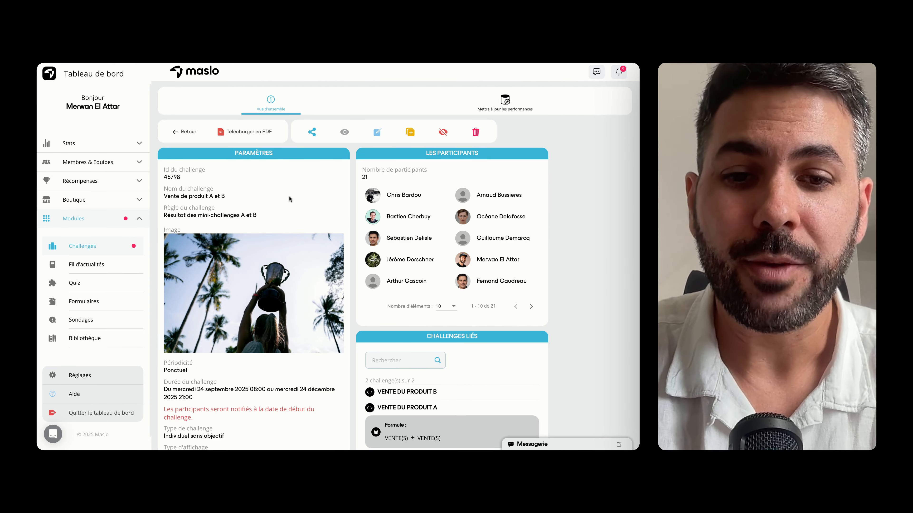
{"action": "scroll", "coordinate": [290, 199], "scroll_direction": "down", "scroll_amount": 3}
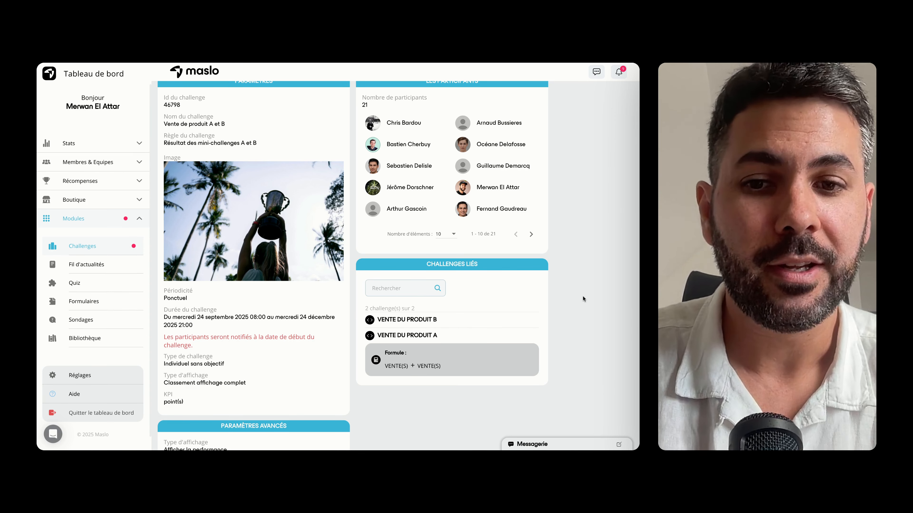
{"action": "scroll", "coordinate": [582, 297], "scroll_direction": "down", "scroll_amount": 4}
{"action": "scroll", "coordinate": [582, 298], "scroll_direction": "up", "scroll_amount": 7}
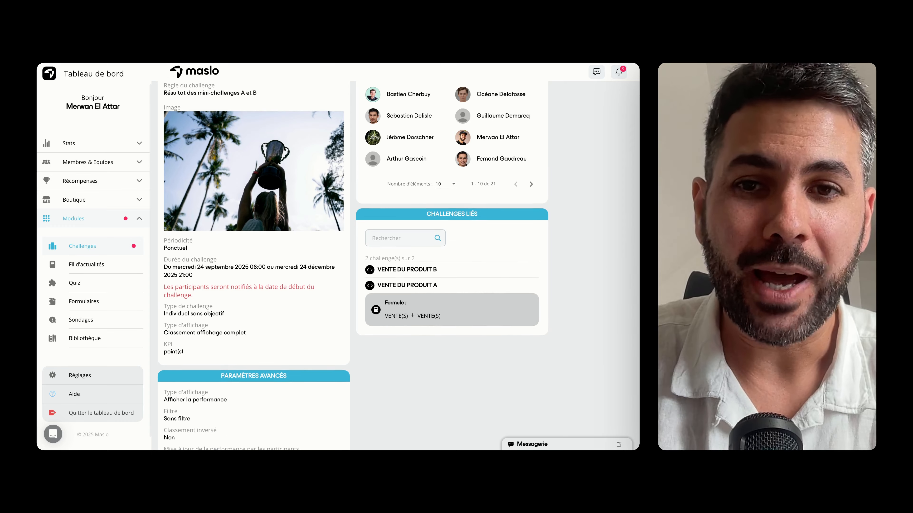